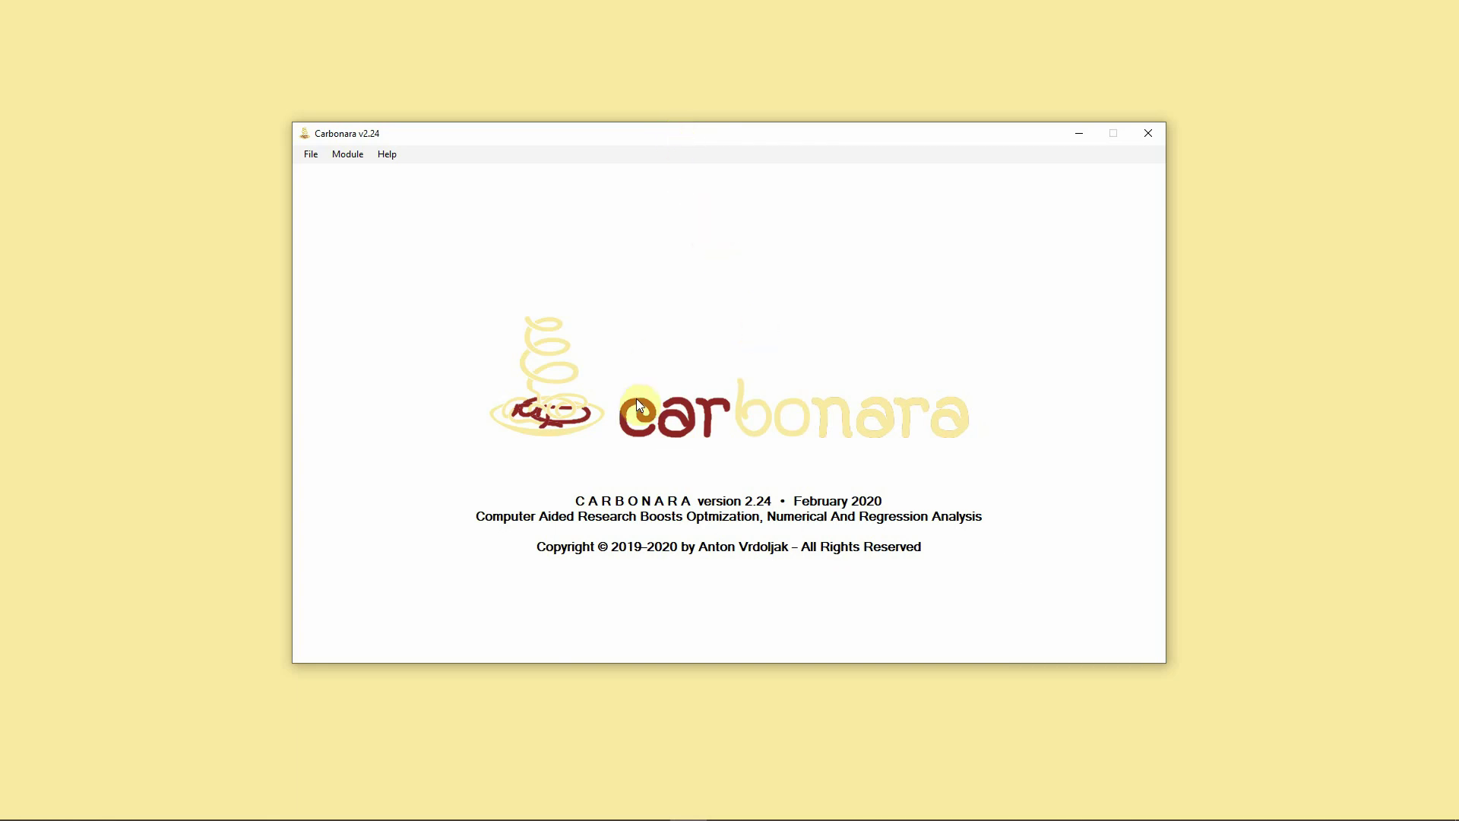
View the program's About information, then request the Numerical Integration module from the File menu
{"action": "left_click", "coordinate": [376, 152]}
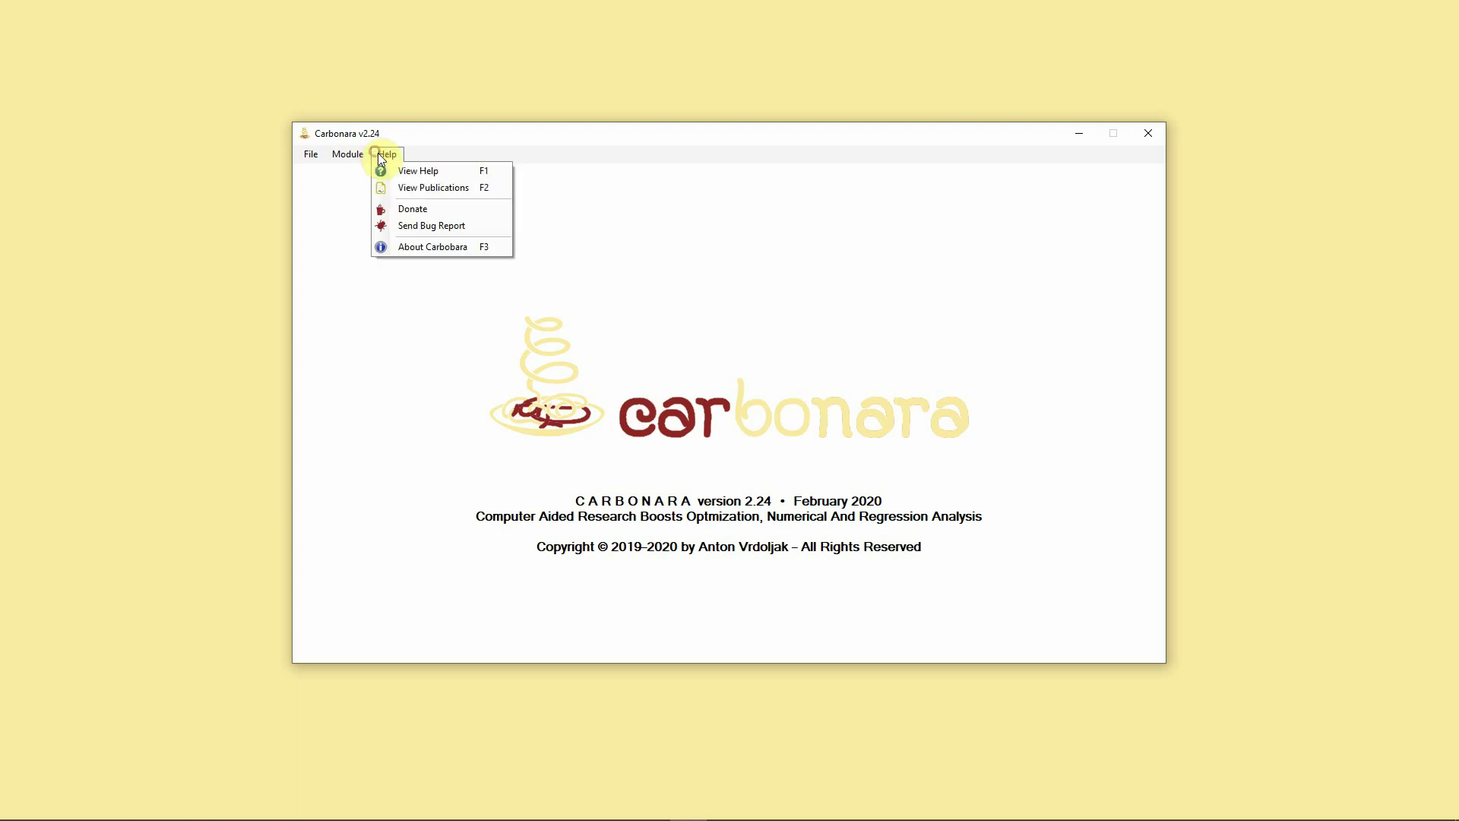
{"action": "left_click", "coordinate": [396, 245]}
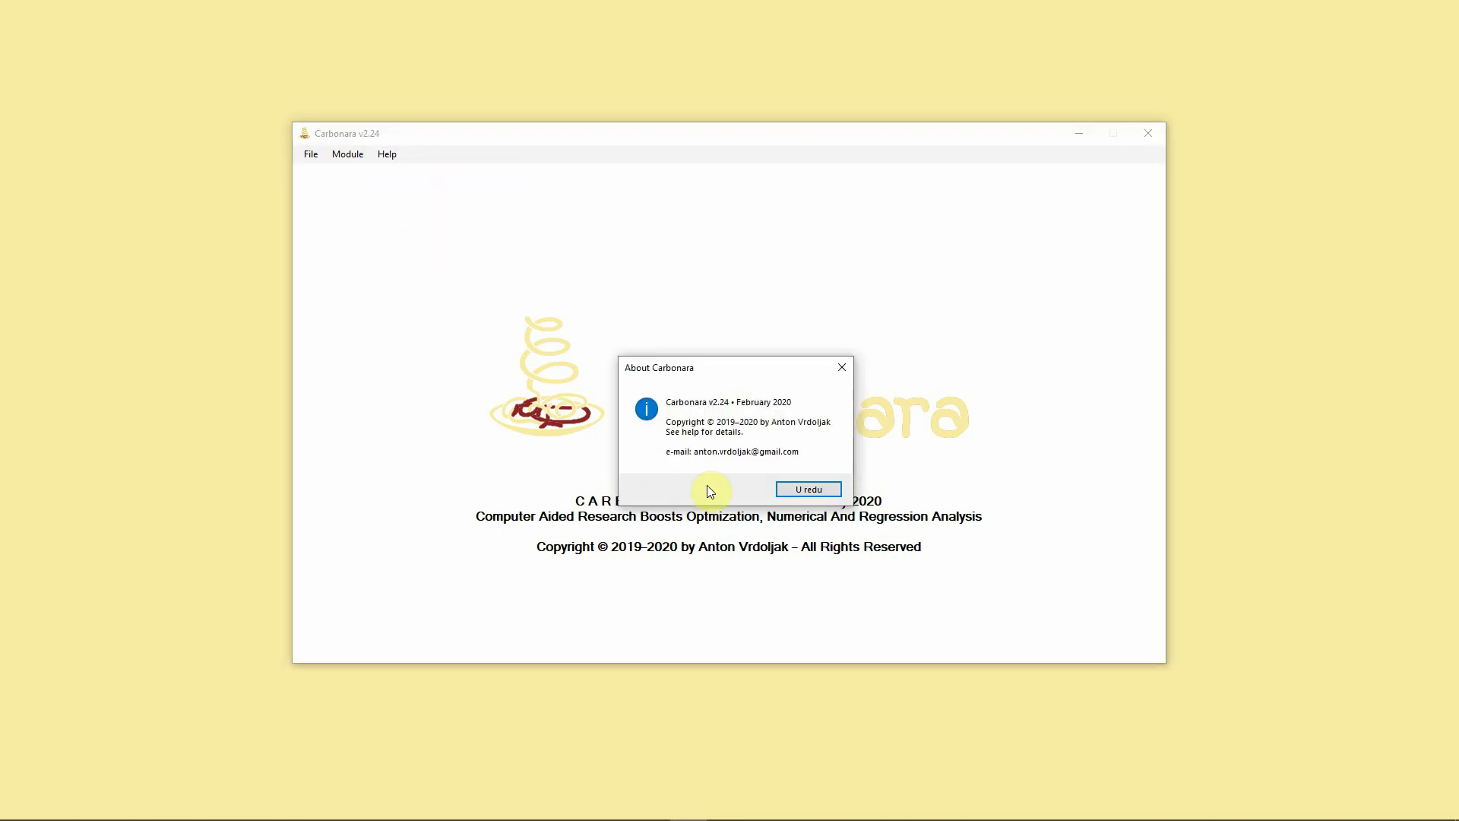
{"action": "left_click", "coordinate": [786, 489]}
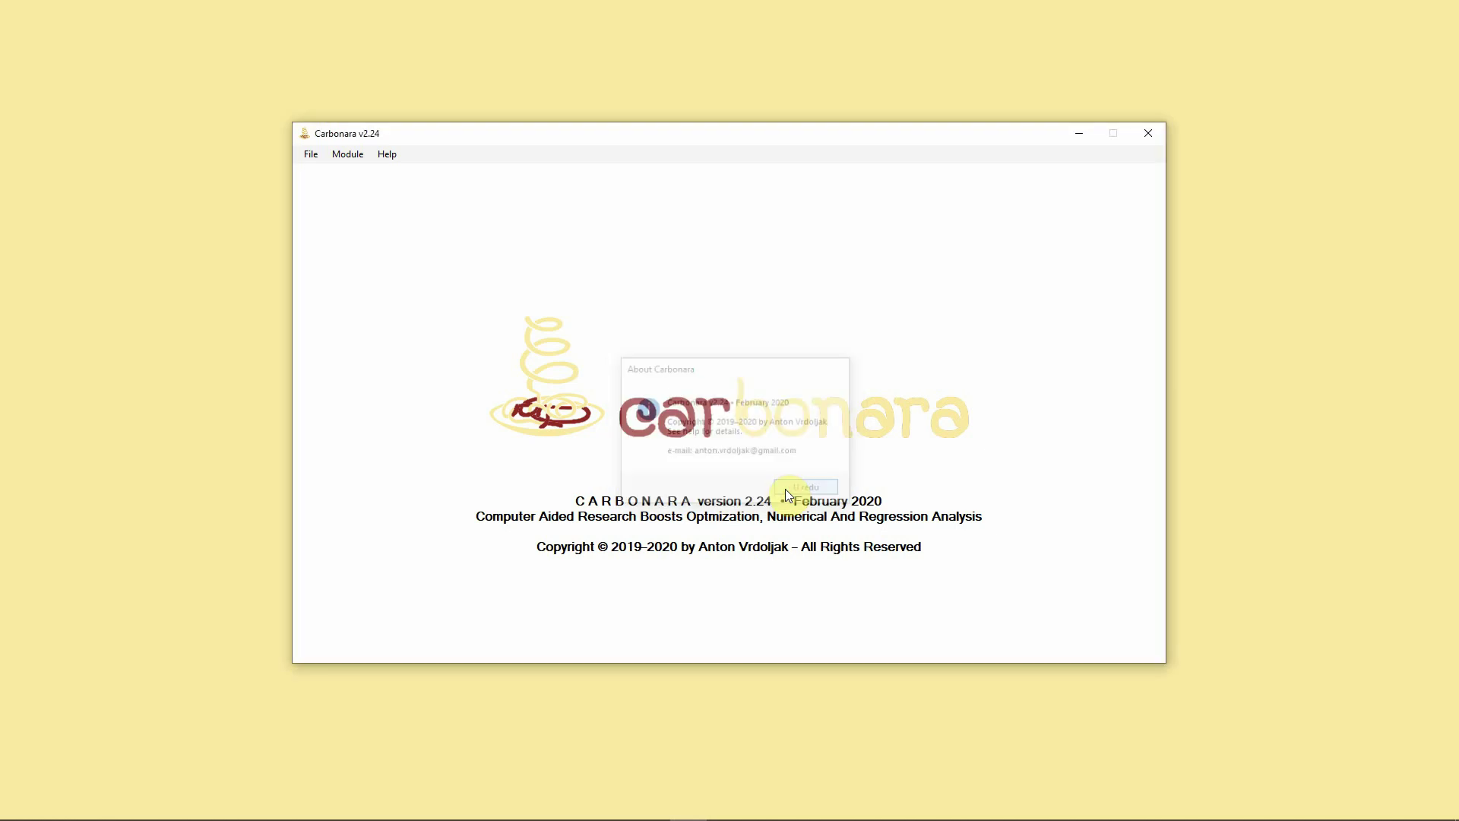
{"action": "left_click", "coordinate": [309, 154]}
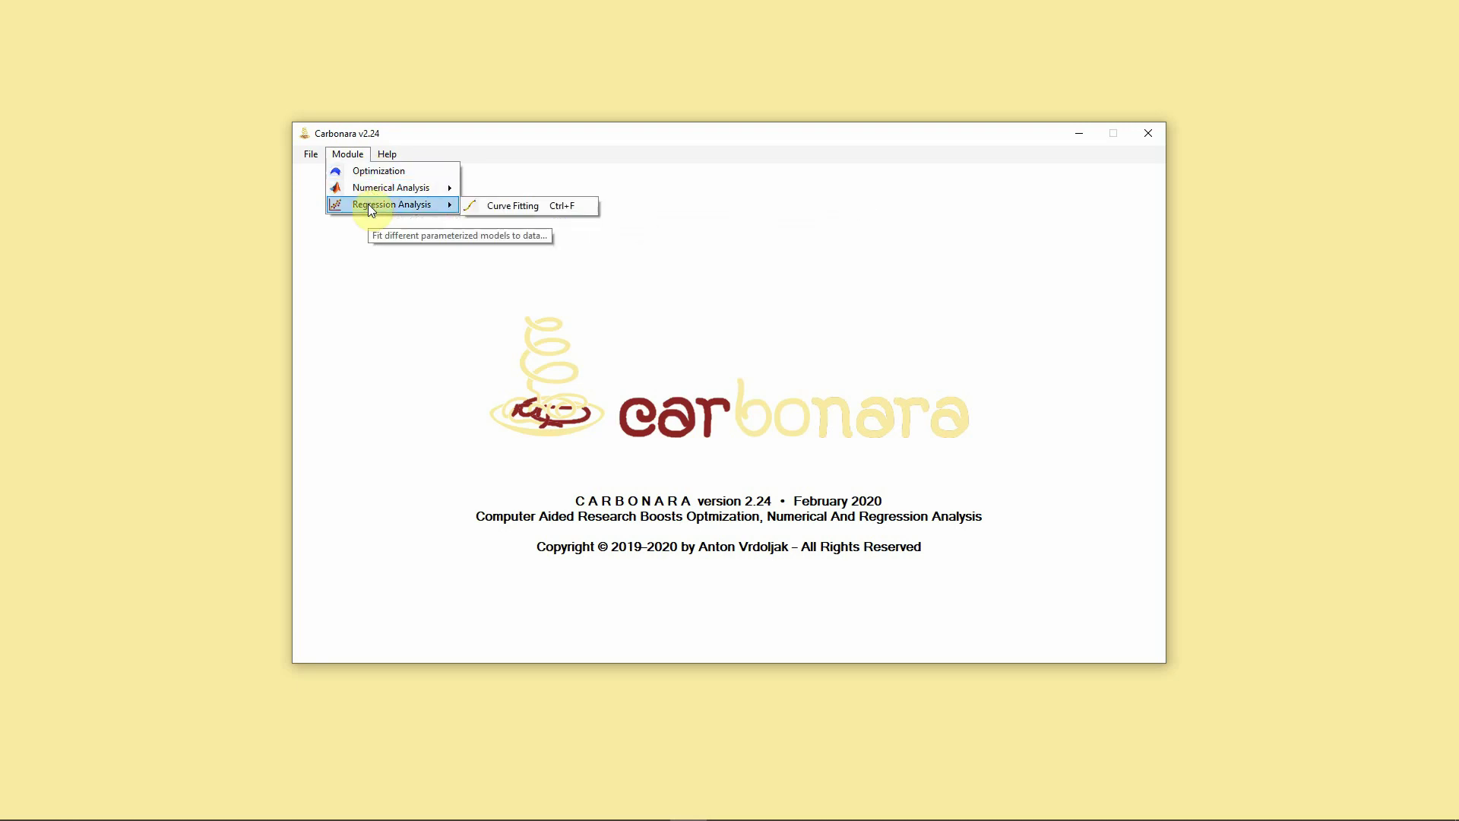
{"action": "mouse_move", "coordinate": [391, 187]}
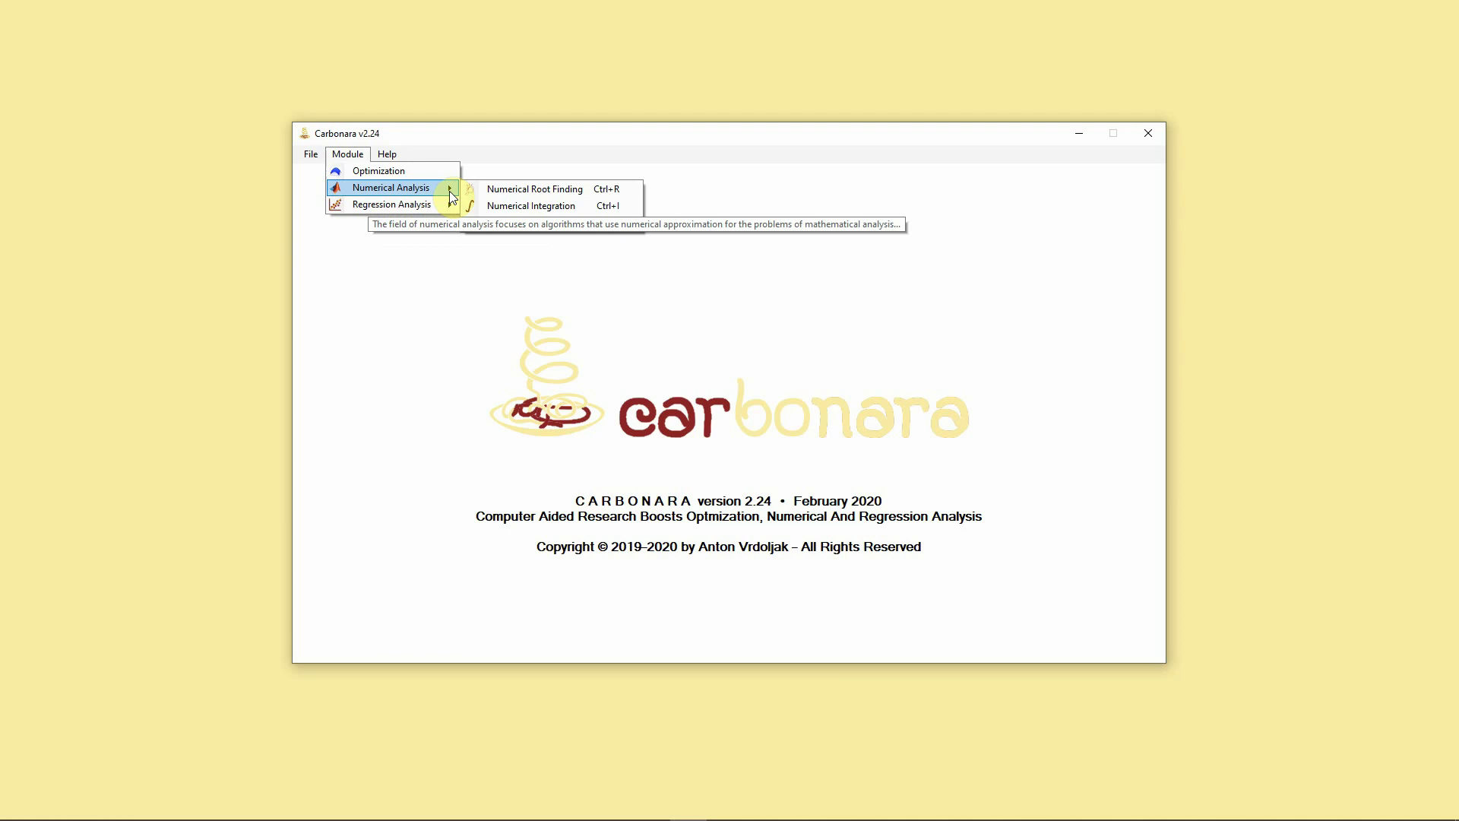
{"action": "left_click", "coordinate": [519, 207]}
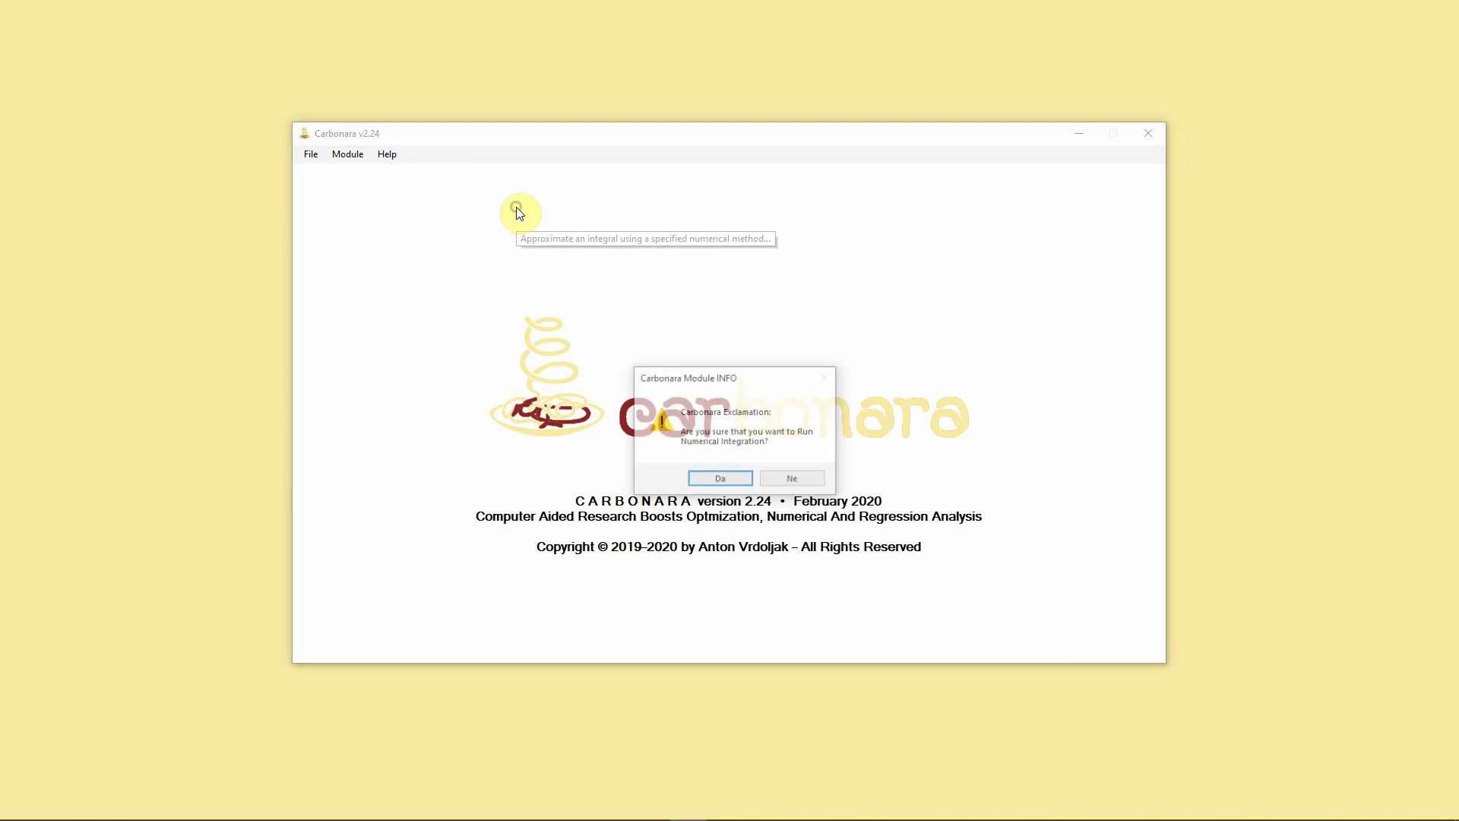
Integrate the bell-shaped function w(x)=3/(1+x^2) from 0 to 1.5 with the trapezoidal rule
{"action": "left_click", "coordinate": [699, 482]}
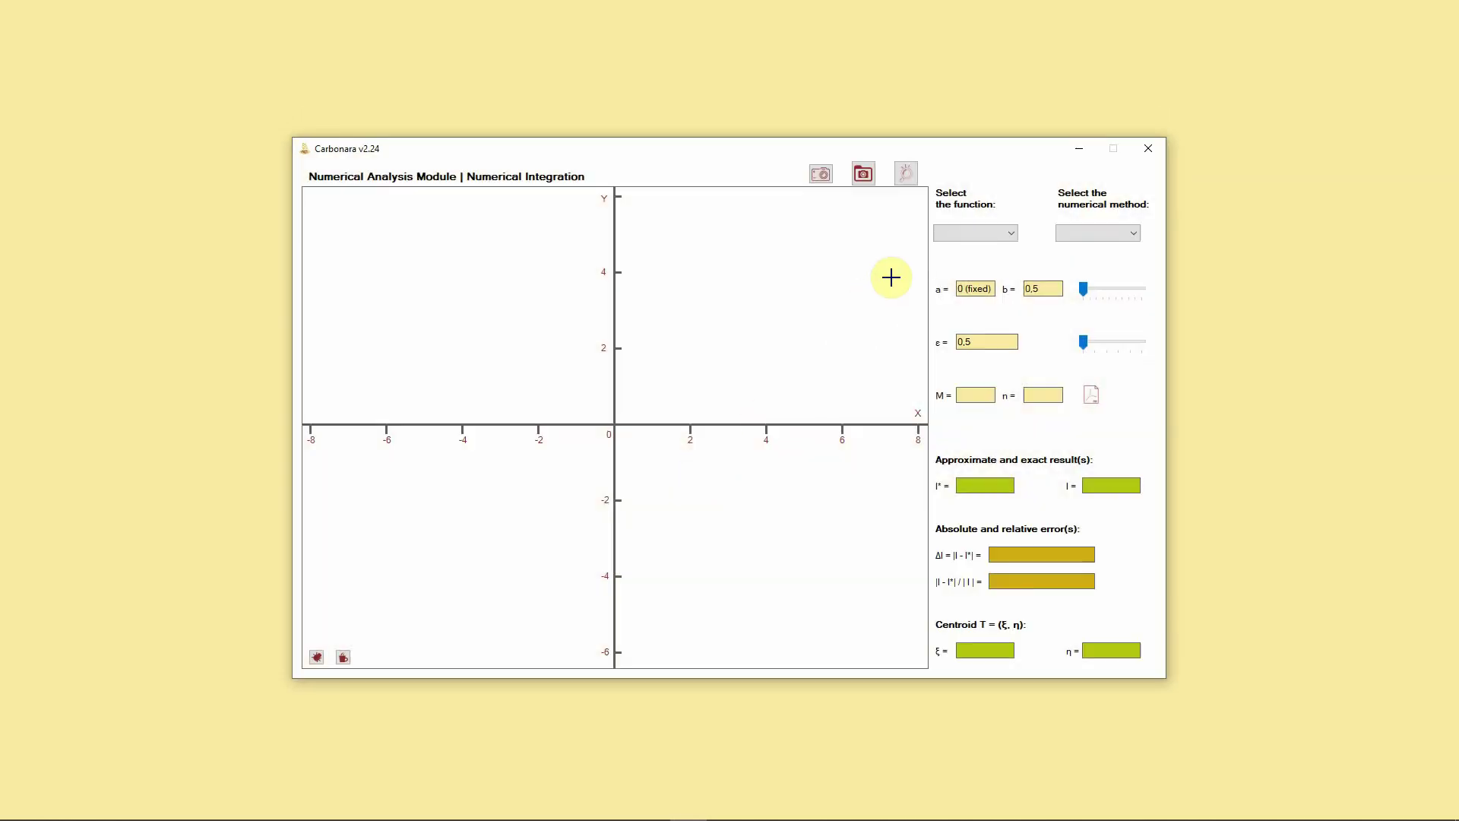
{"action": "left_click", "coordinate": [949, 234]}
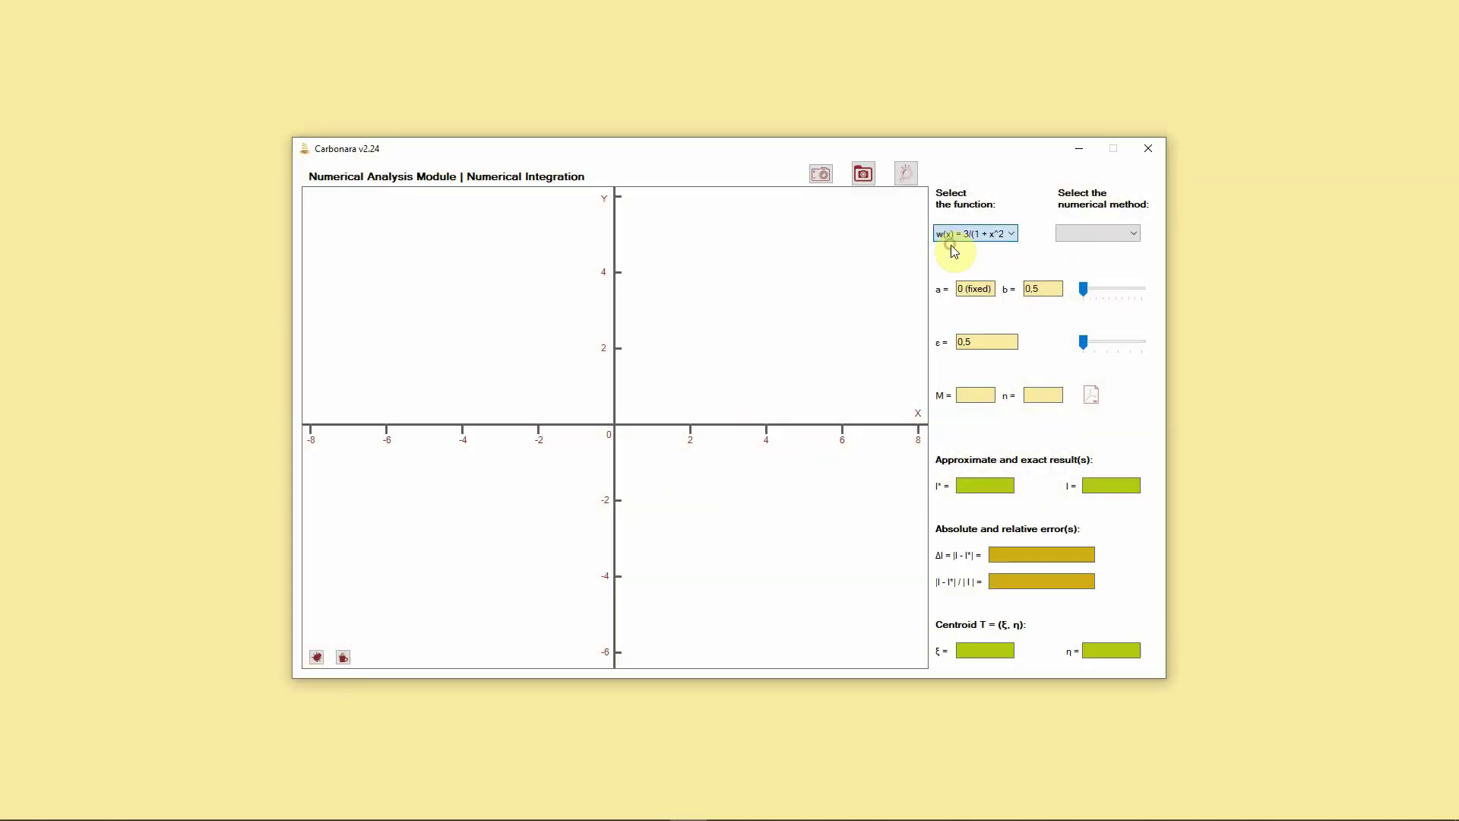
{"action": "left_click", "coordinate": [1095, 232]}
{"action": "left_click", "coordinate": [1065, 247]}
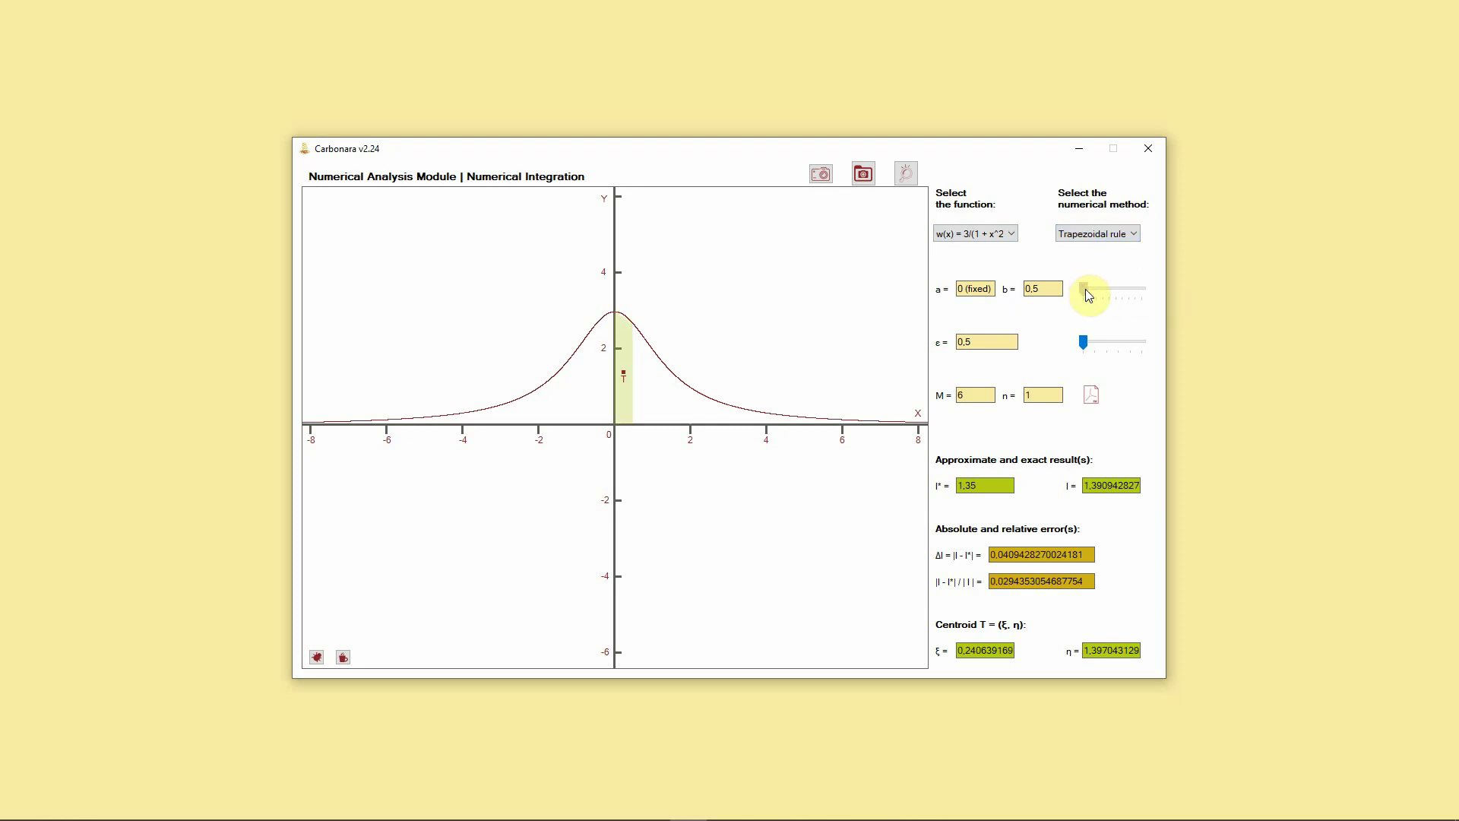
{"action": "left_click_drag", "start_coordinate": [1085, 288], "coordinate": [1096, 289]}
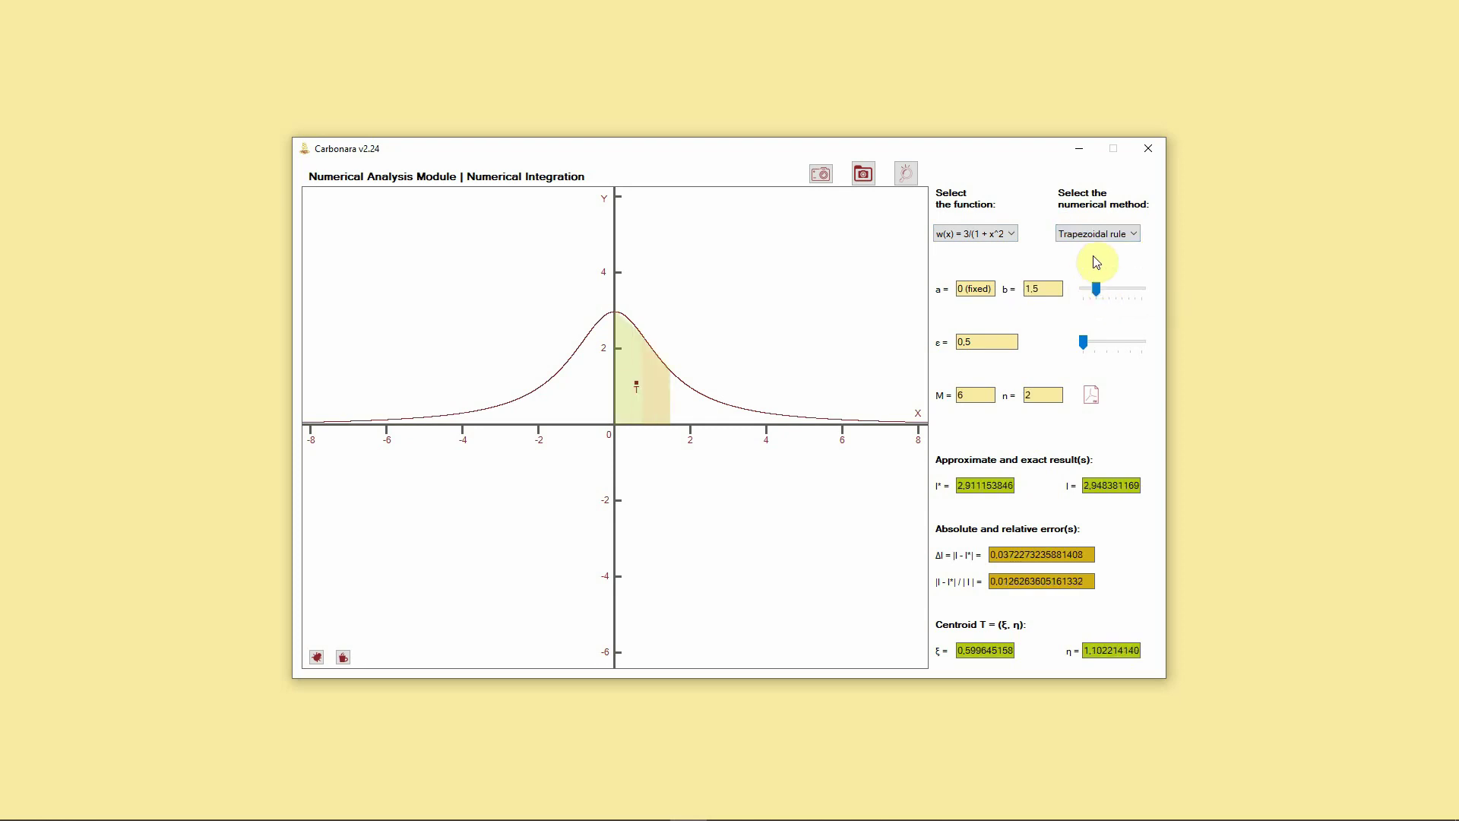
Switch the method to Simpson's rule and magnify the curve around its peak
{"action": "left_click", "coordinate": [1095, 233]}
{"action": "left_click", "coordinate": [1081, 235]}
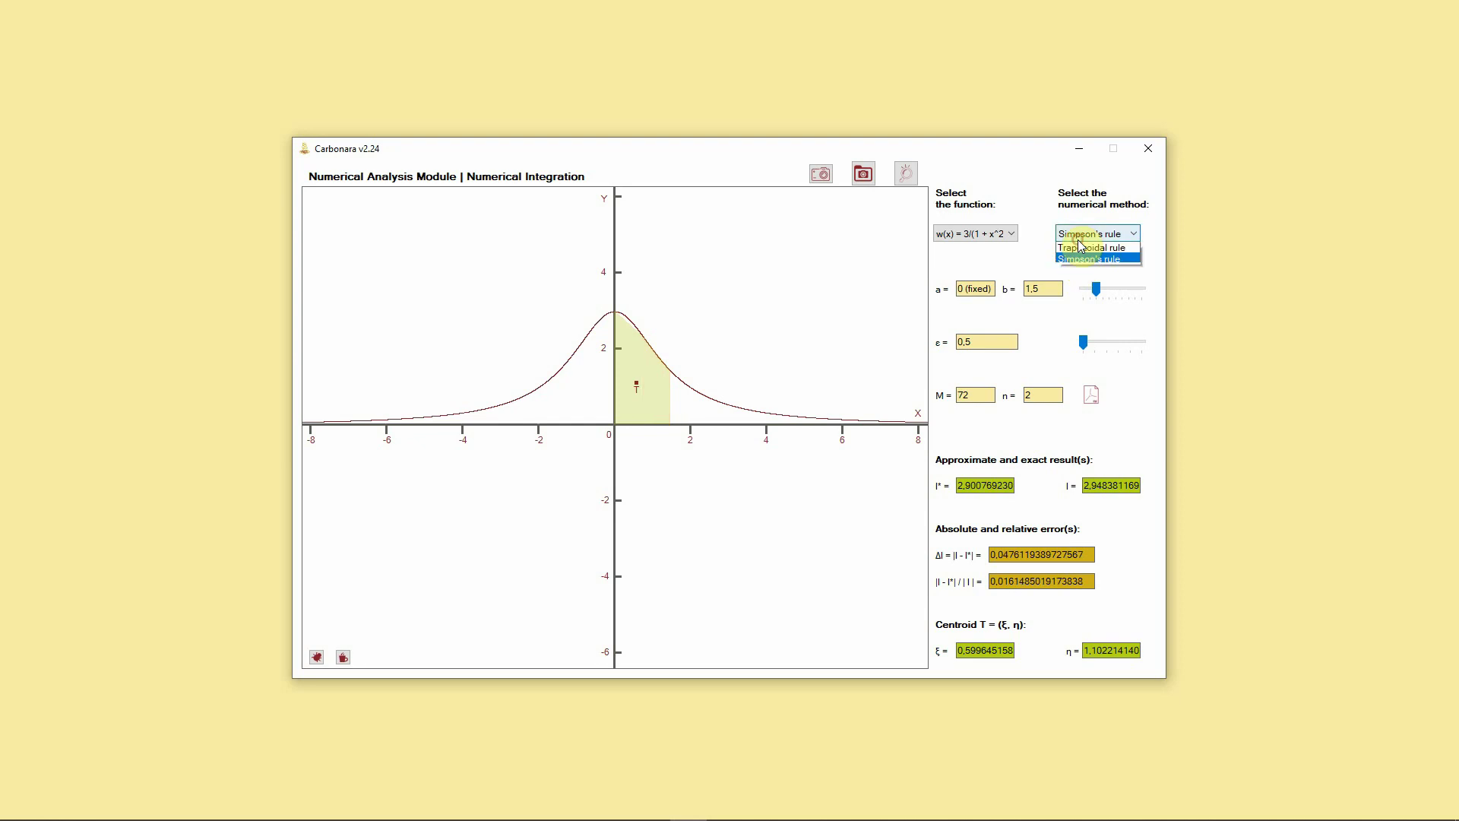
{"action": "left_click", "coordinate": [904, 175]}
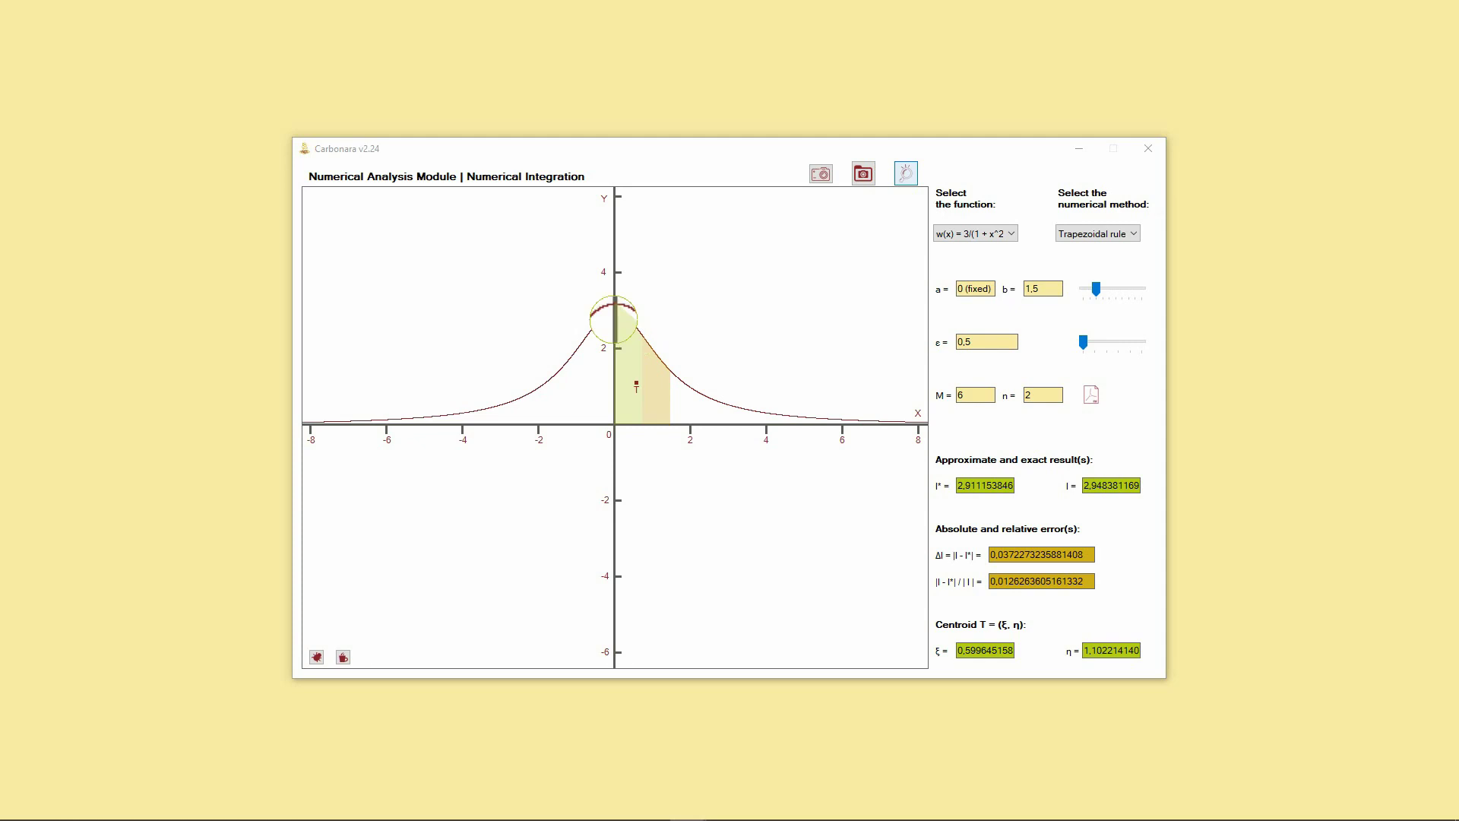
{"action": "left_click", "coordinate": [613, 317]}
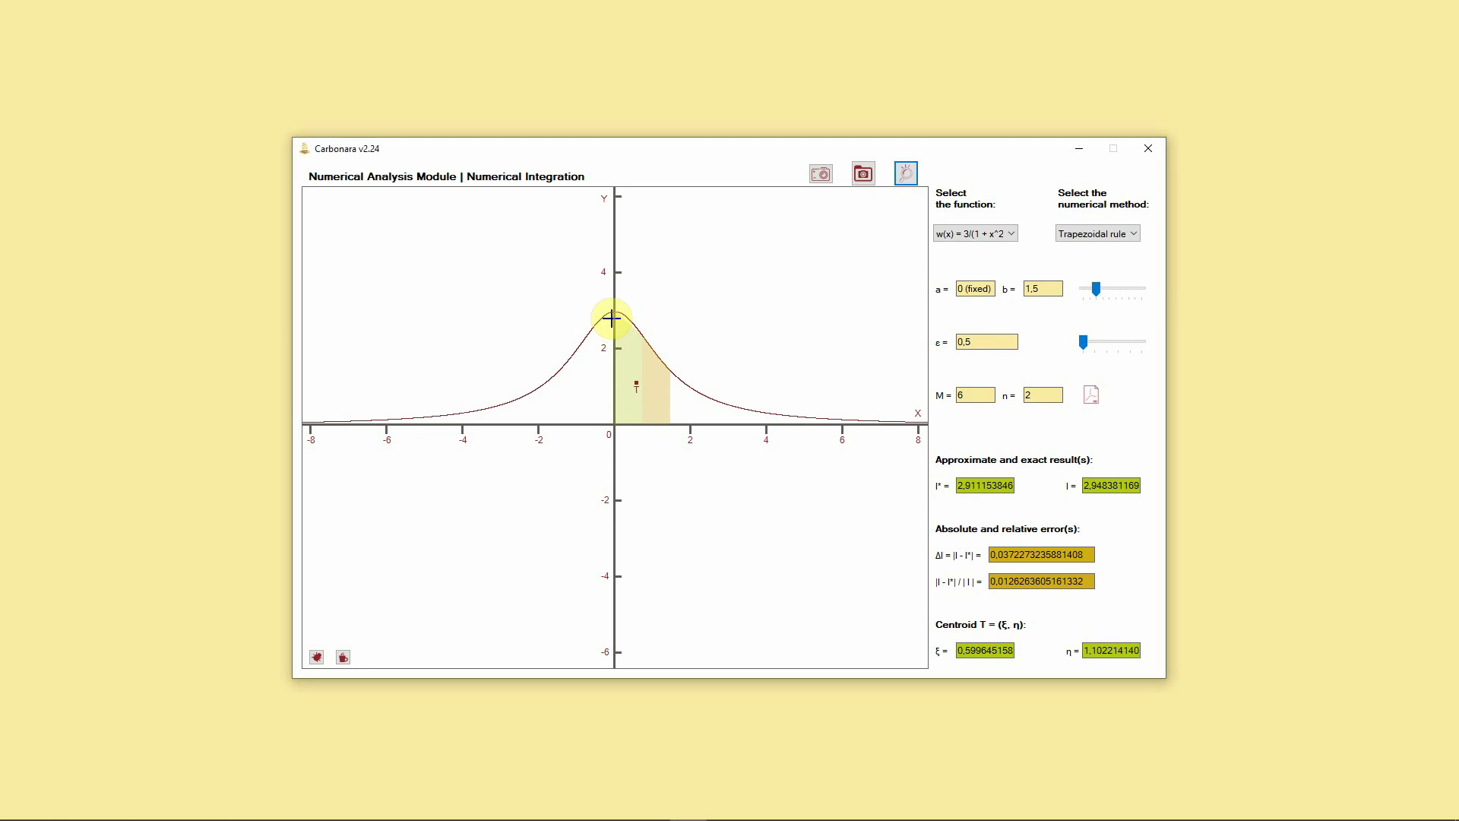
Close the Numerical Integration submodule and request the Curve Fitting module
{"action": "left_click", "coordinate": [1143, 150]}
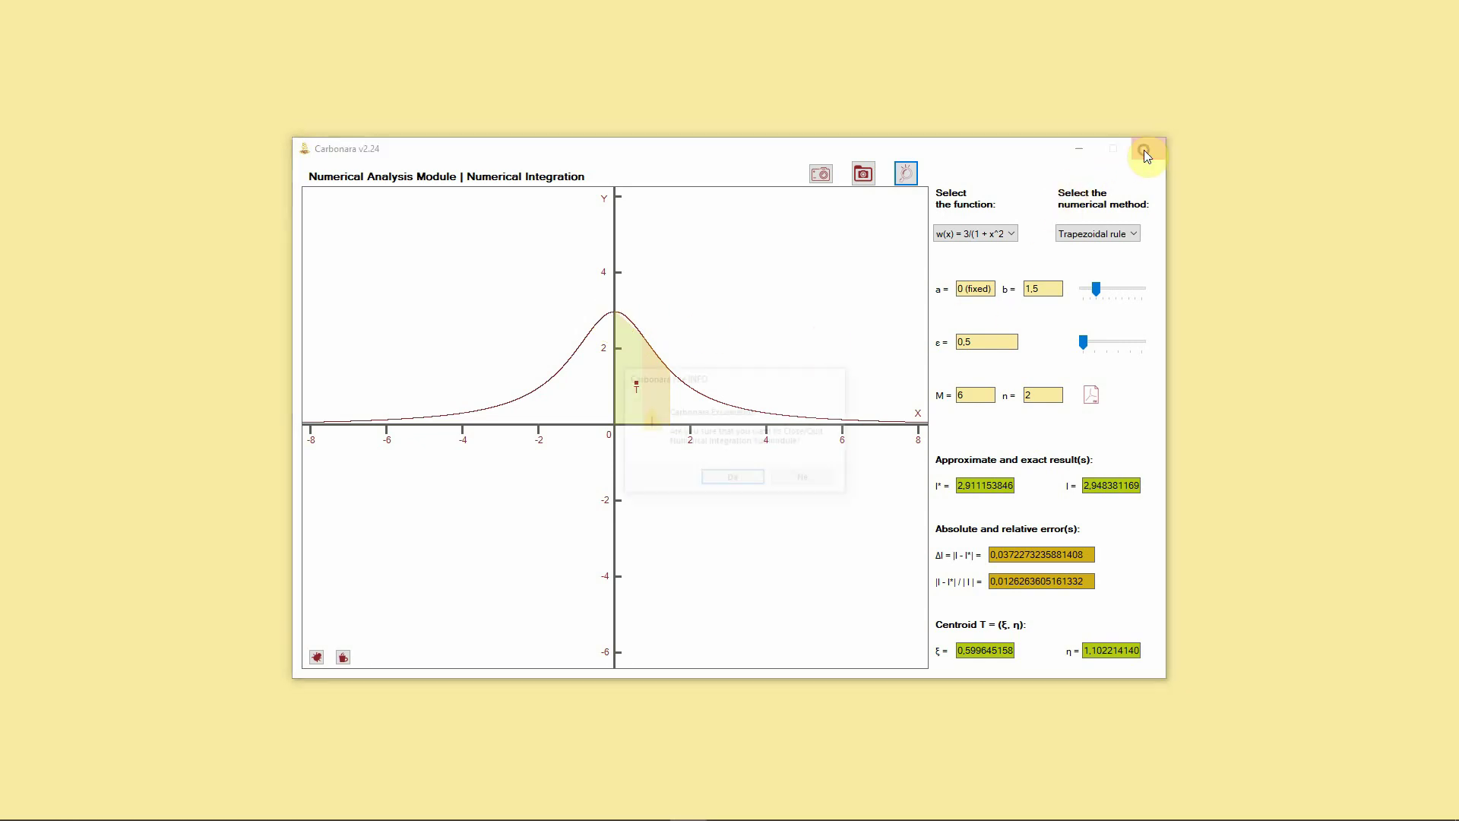
{"action": "left_click", "coordinate": [722, 478]}
{"action": "left_click", "coordinate": [347, 154]}
{"action": "mouse_move", "coordinate": [392, 204]}
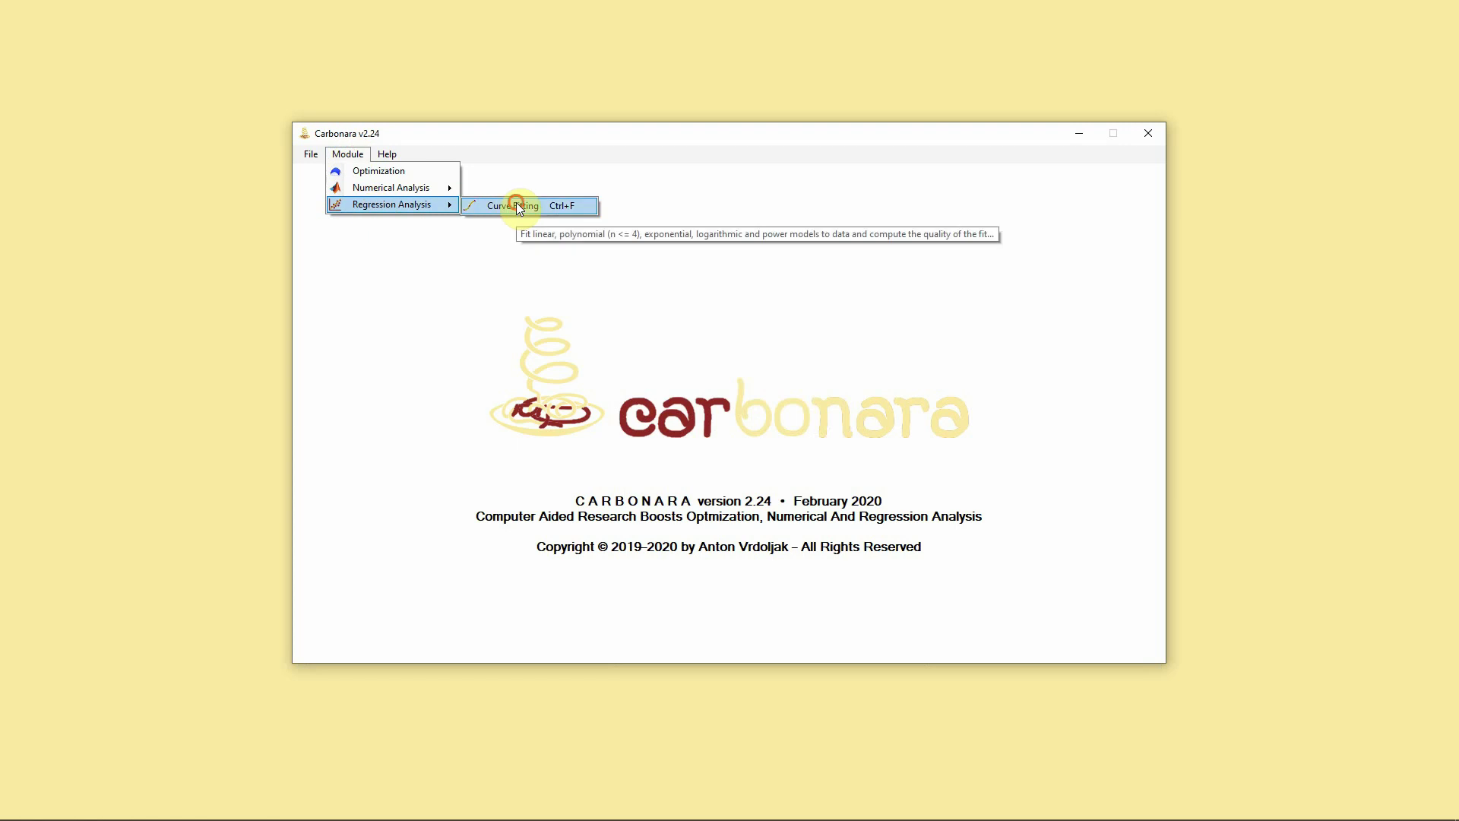
{"action": "left_click", "coordinate": [516, 202]}
Confirm Curve Fitting and place two data points, moving the rightmost one lower
{"action": "left_click", "coordinate": [708, 478]}
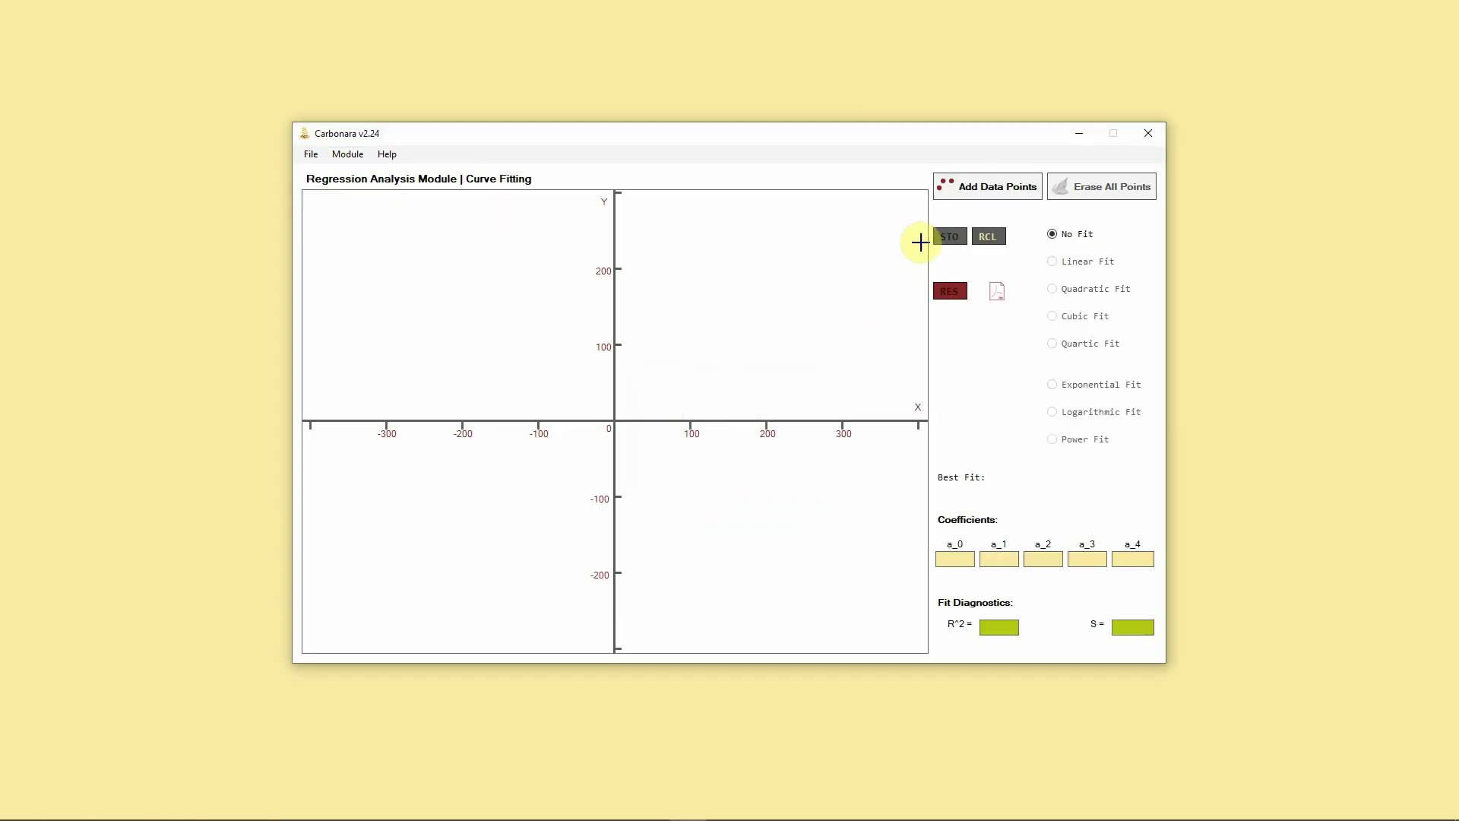
{"action": "left_click", "coordinate": [985, 186]}
{"action": "left_click", "coordinate": [754, 300]}
{"action": "left_click", "coordinate": [857, 267]}
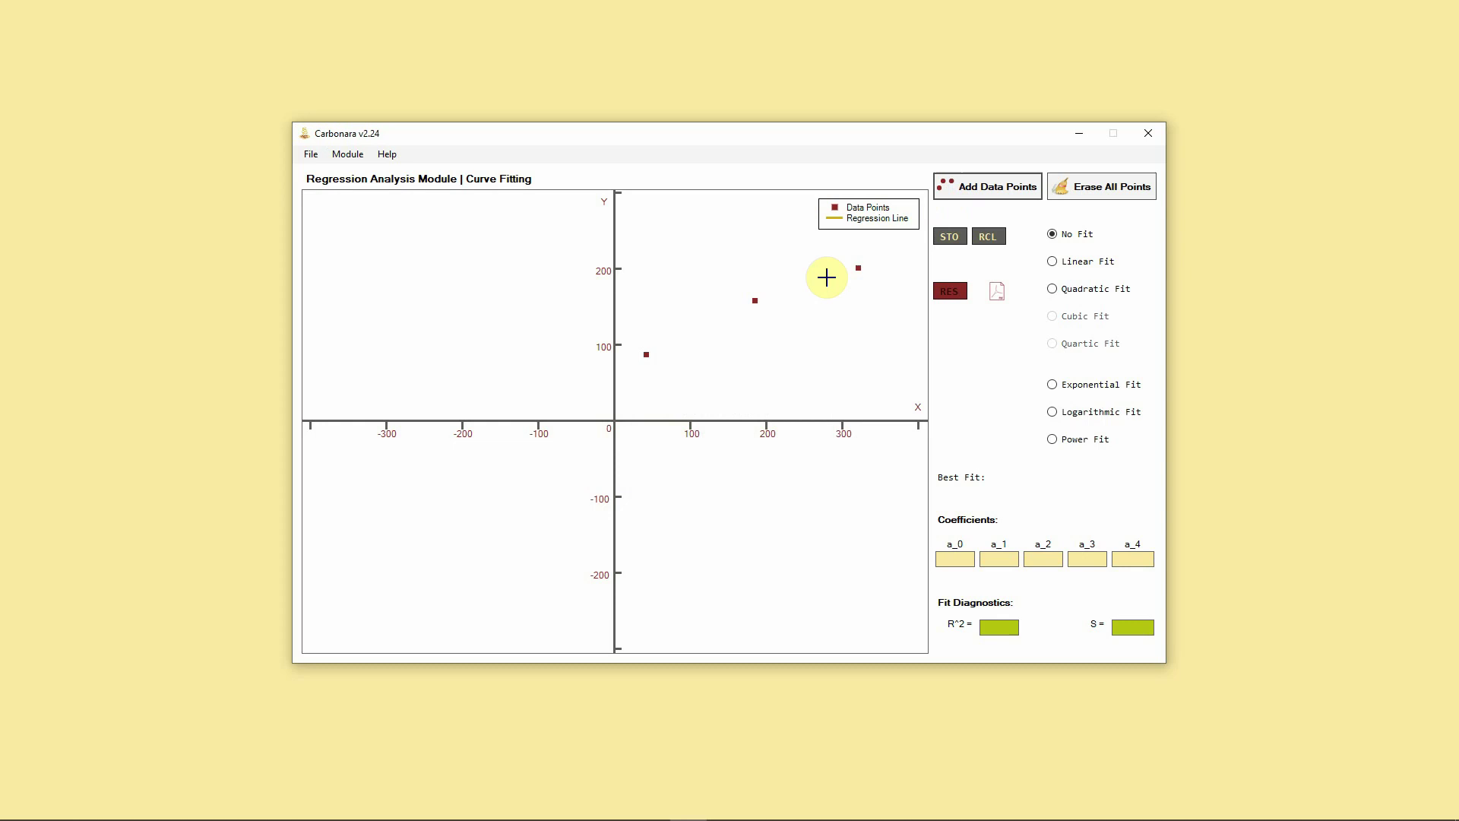
{"action": "left_click_drag", "start_coordinate": [857, 267], "coordinate": [857, 312]}
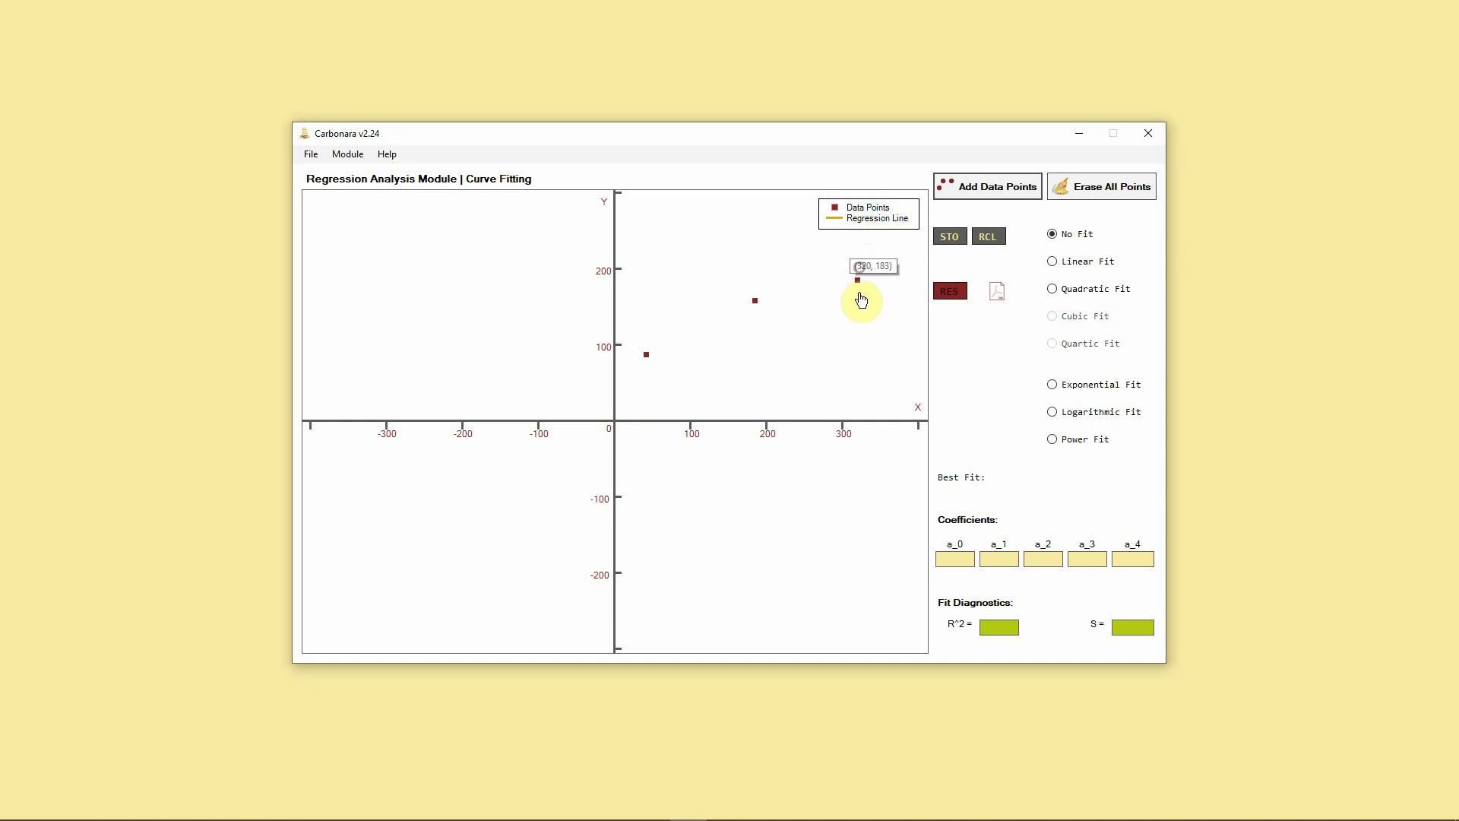
Add two more data points, near (210, 90) and (125, 80)
{"action": "left_click", "coordinate": [954, 294]}
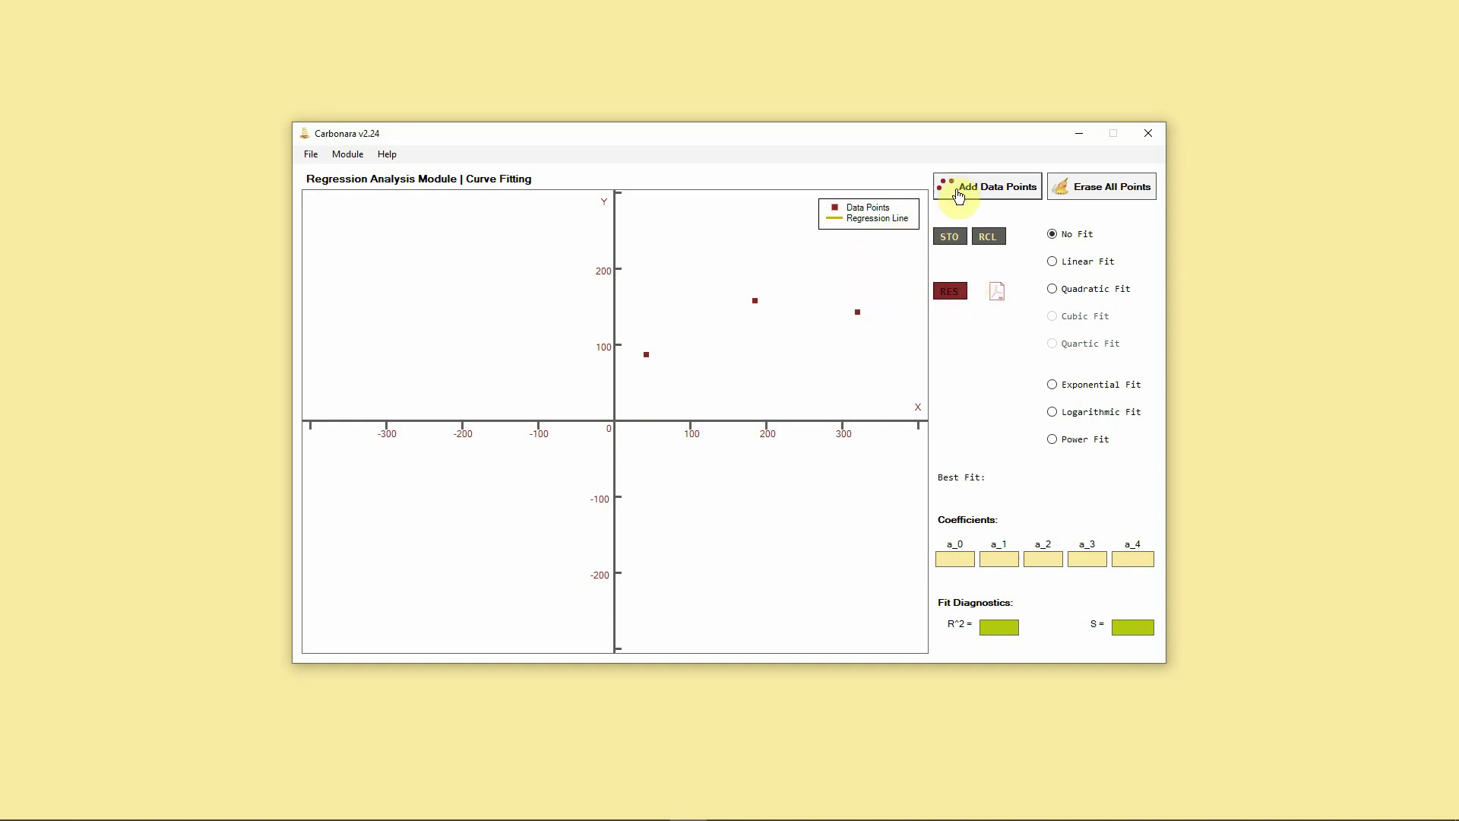
{"action": "left_click", "coordinate": [985, 186]}
{"action": "left_click_drag", "start_coordinate": [833, 411], "coordinate": [778, 355]}
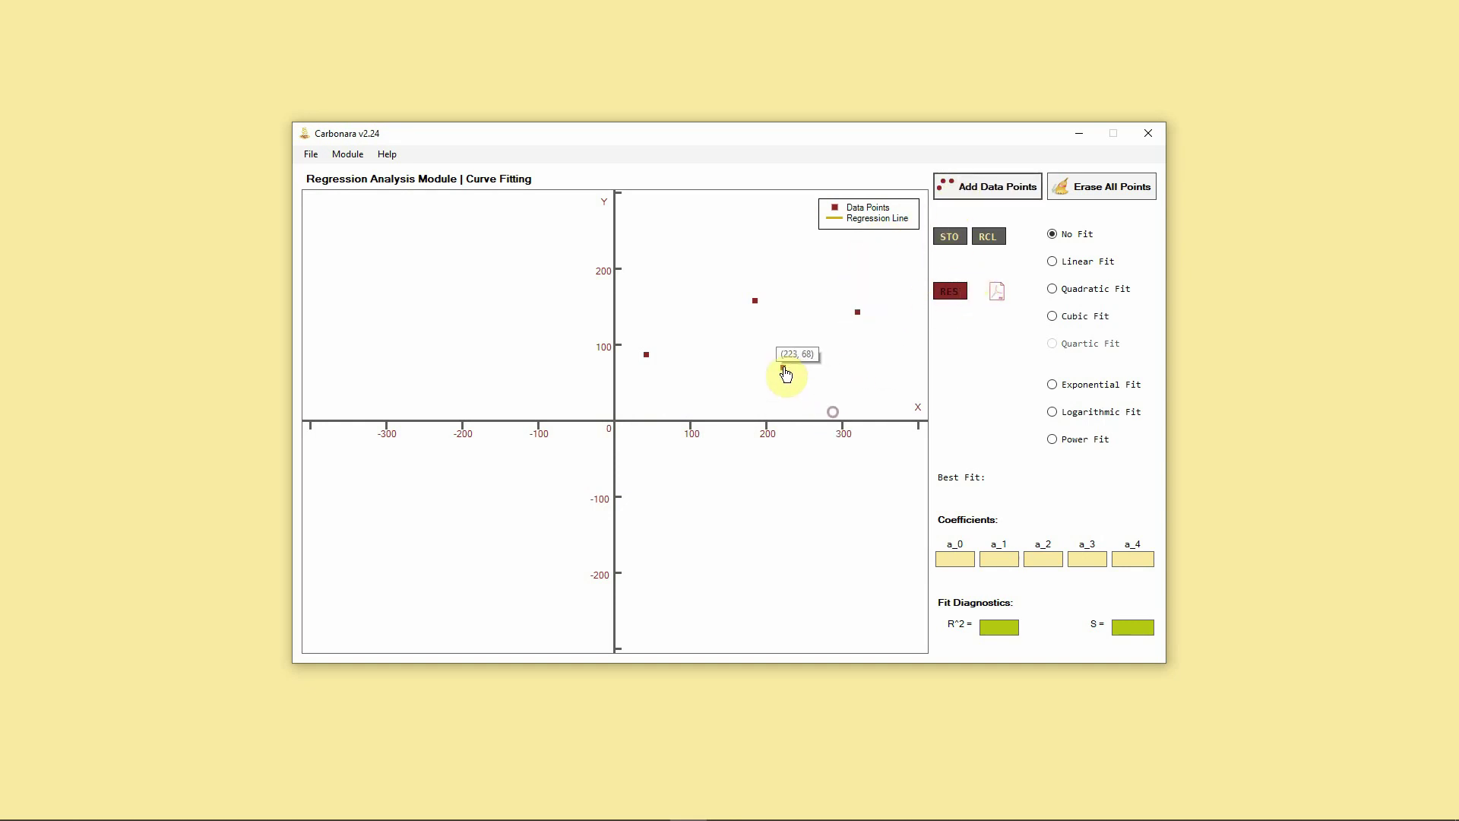
{"action": "left_click", "coordinate": [949, 239]}
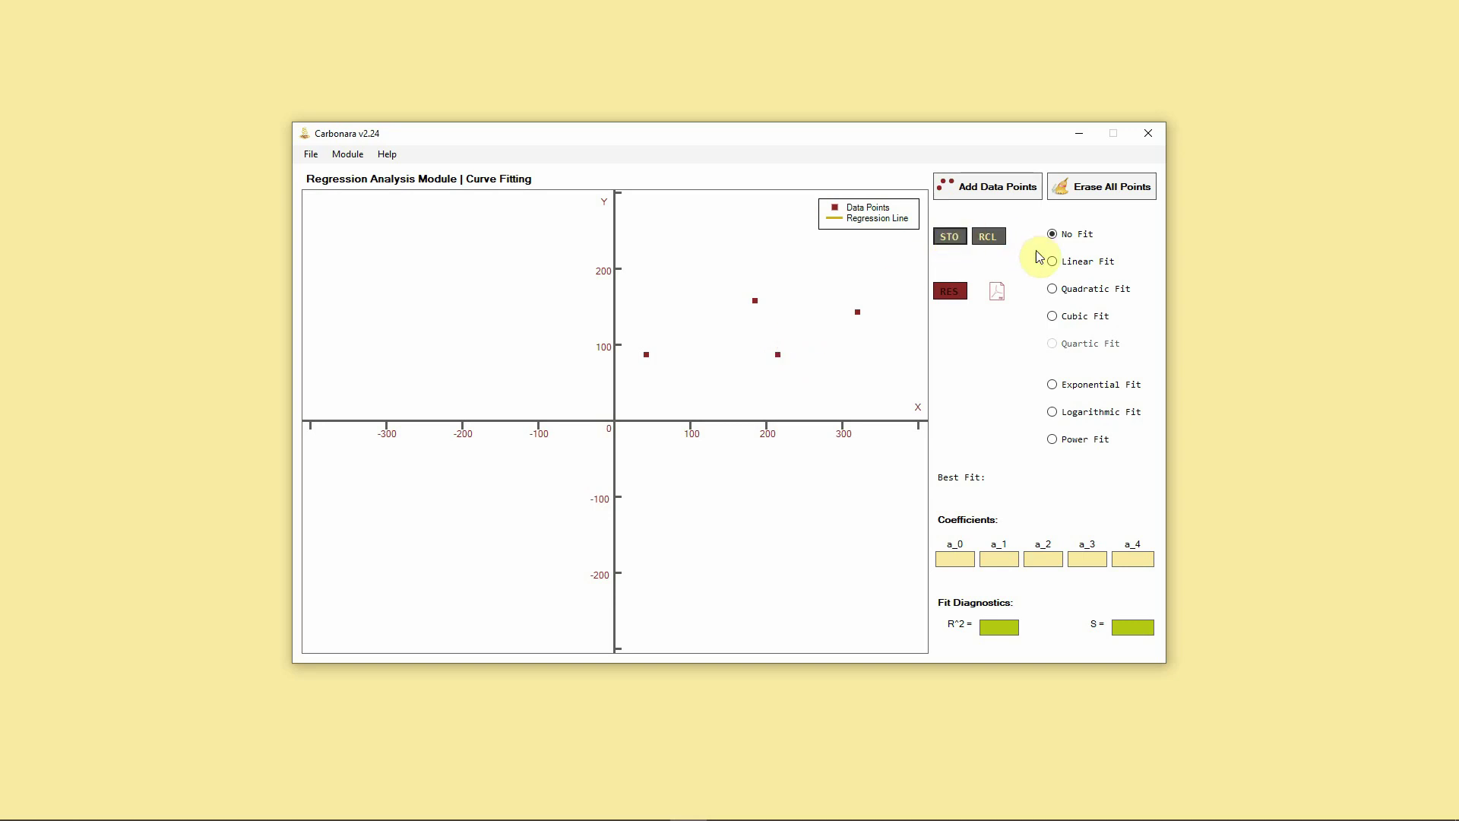
{"action": "left_click", "coordinate": [990, 190]}
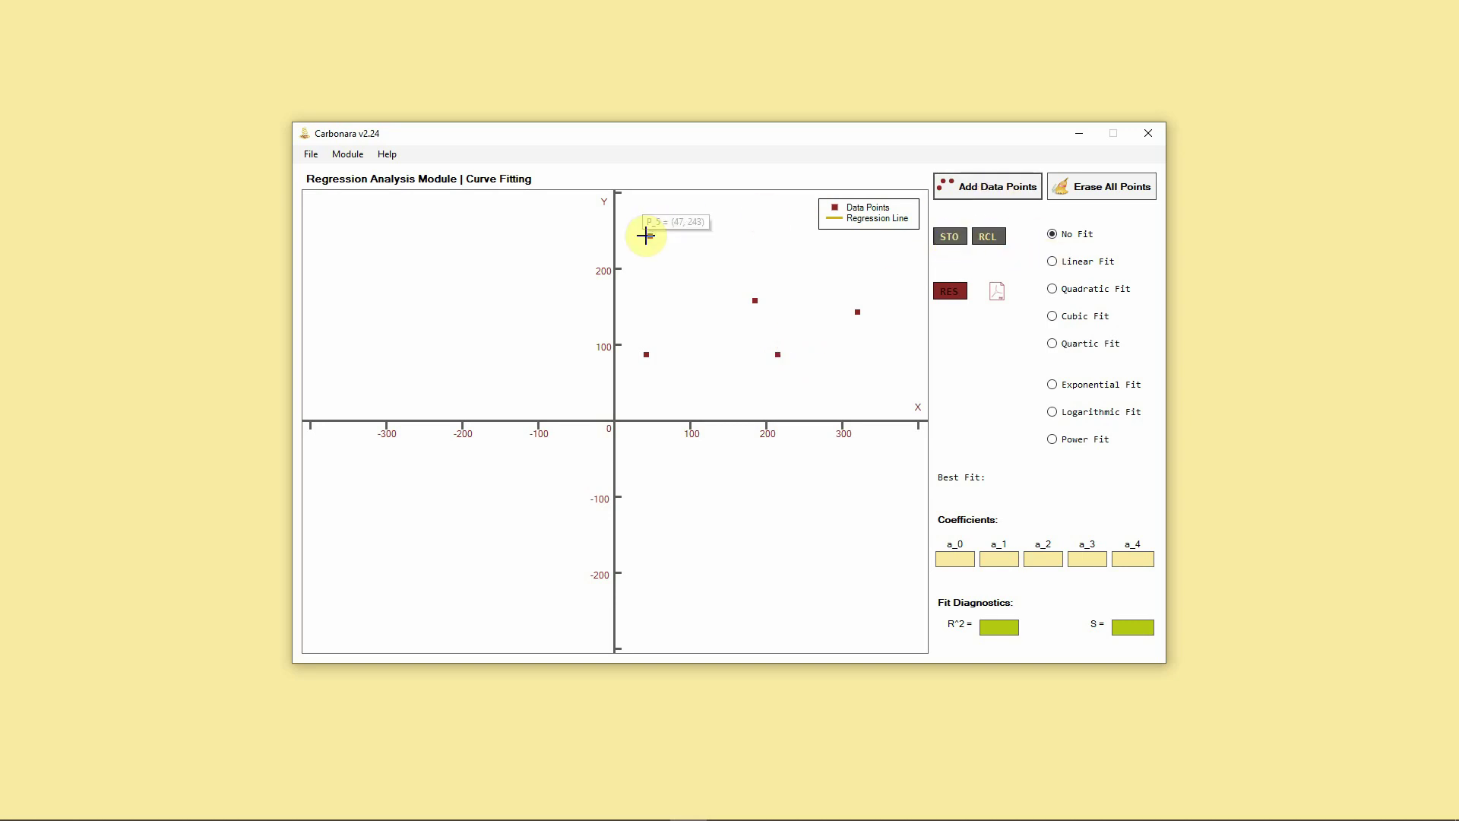
{"action": "left_click", "coordinate": [697, 320]}
{"action": "left_click_drag", "start_coordinate": [698, 321], "coordinate": [712, 363]}
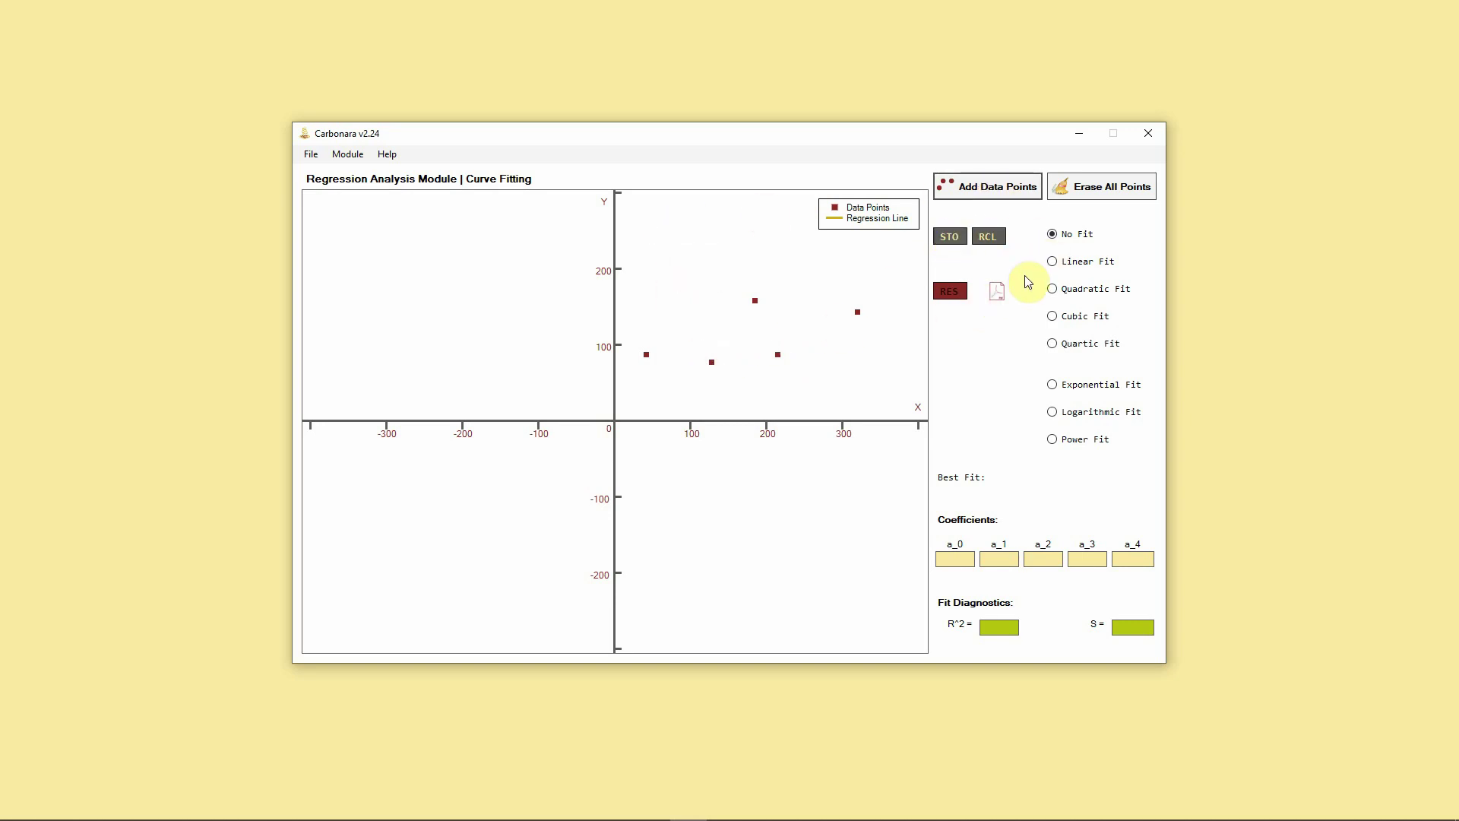
Compare linear, quadratic, cubic and exponential fits, and show the fit residuals
{"action": "left_click", "coordinate": [1067, 266]}
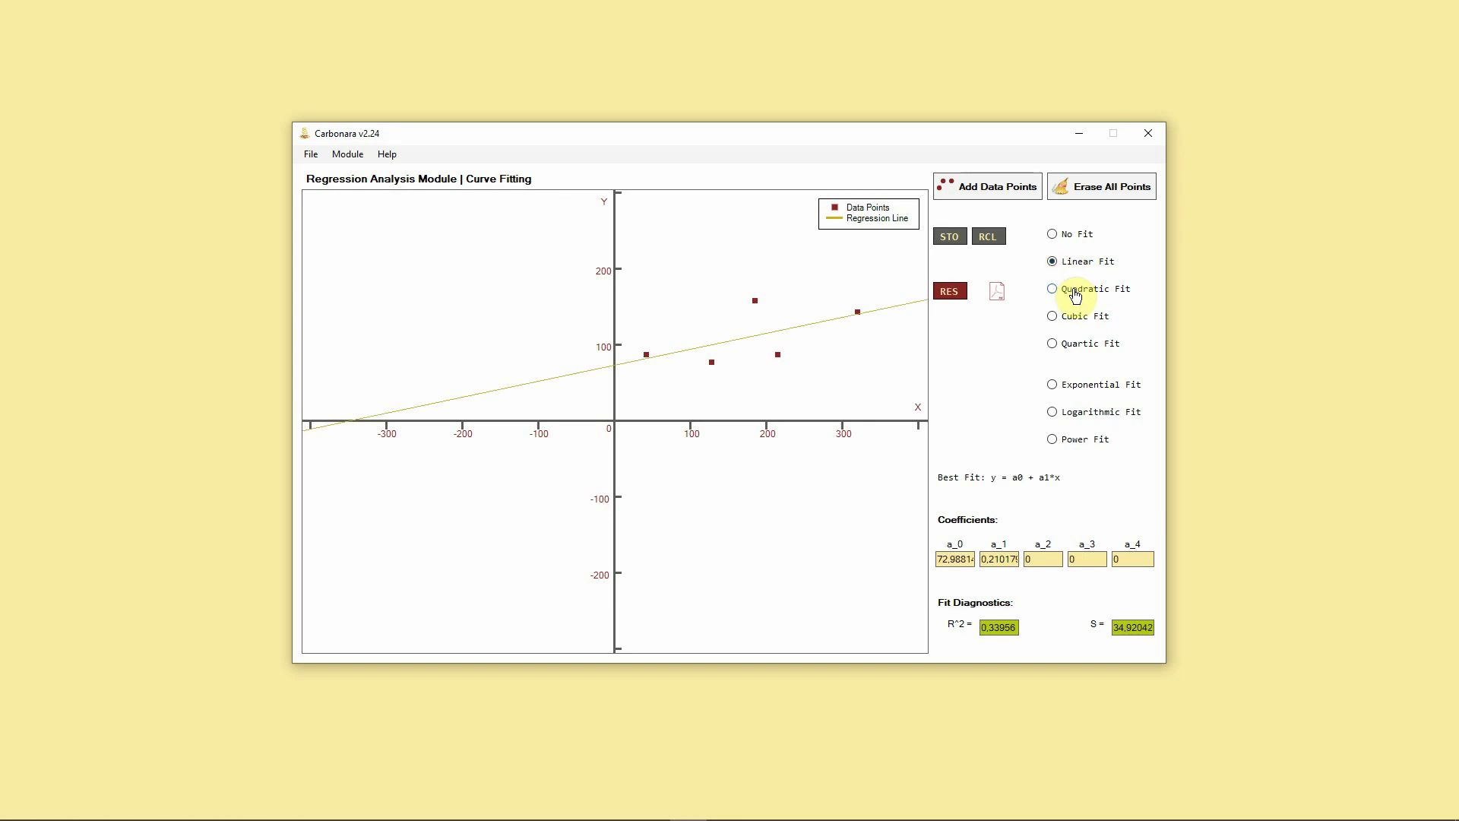
{"action": "left_click", "coordinate": [1074, 295]}
{"action": "left_click", "coordinate": [1072, 320]}
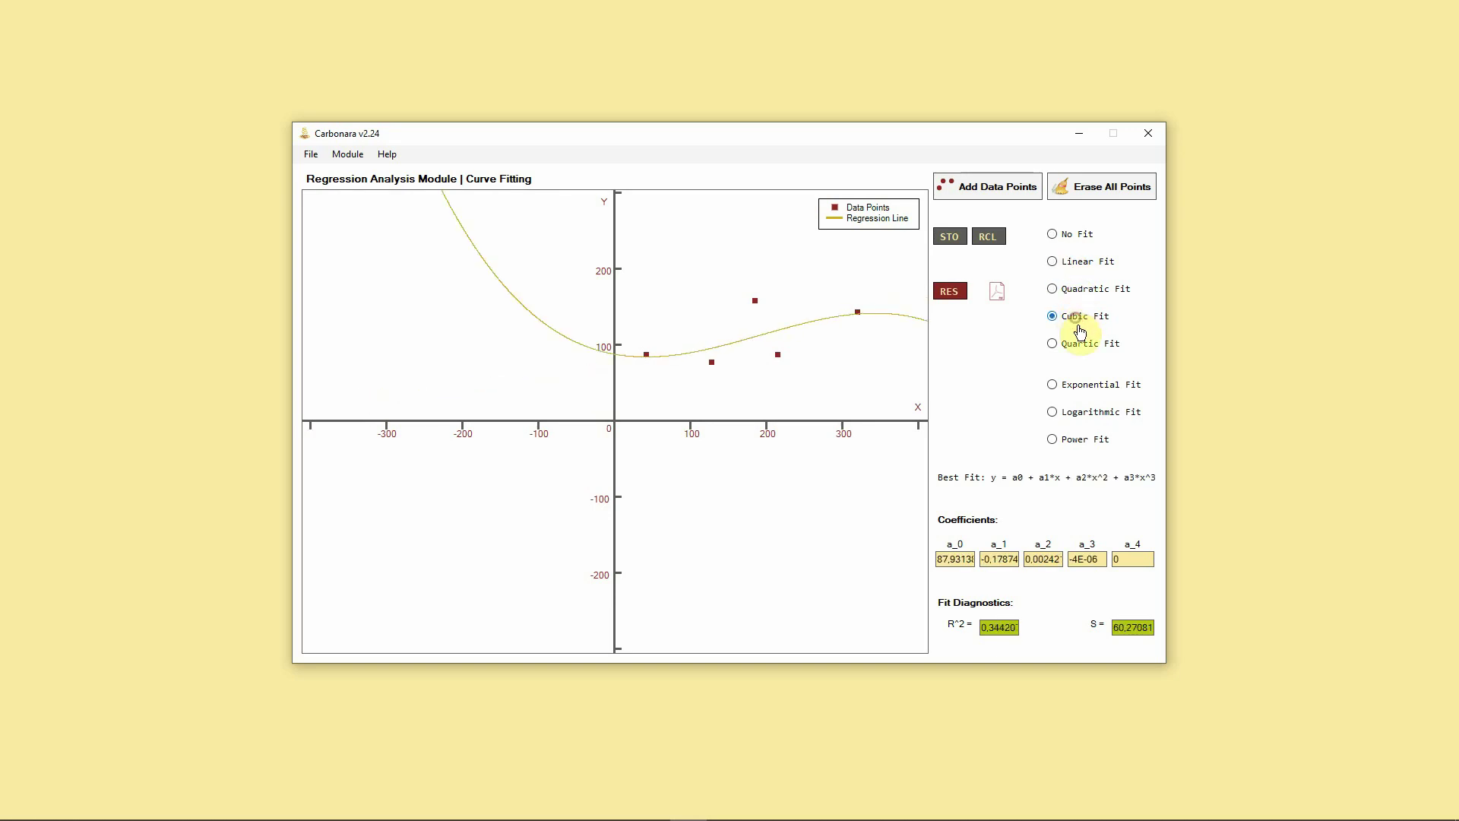
{"action": "left_click", "coordinate": [1080, 385]}
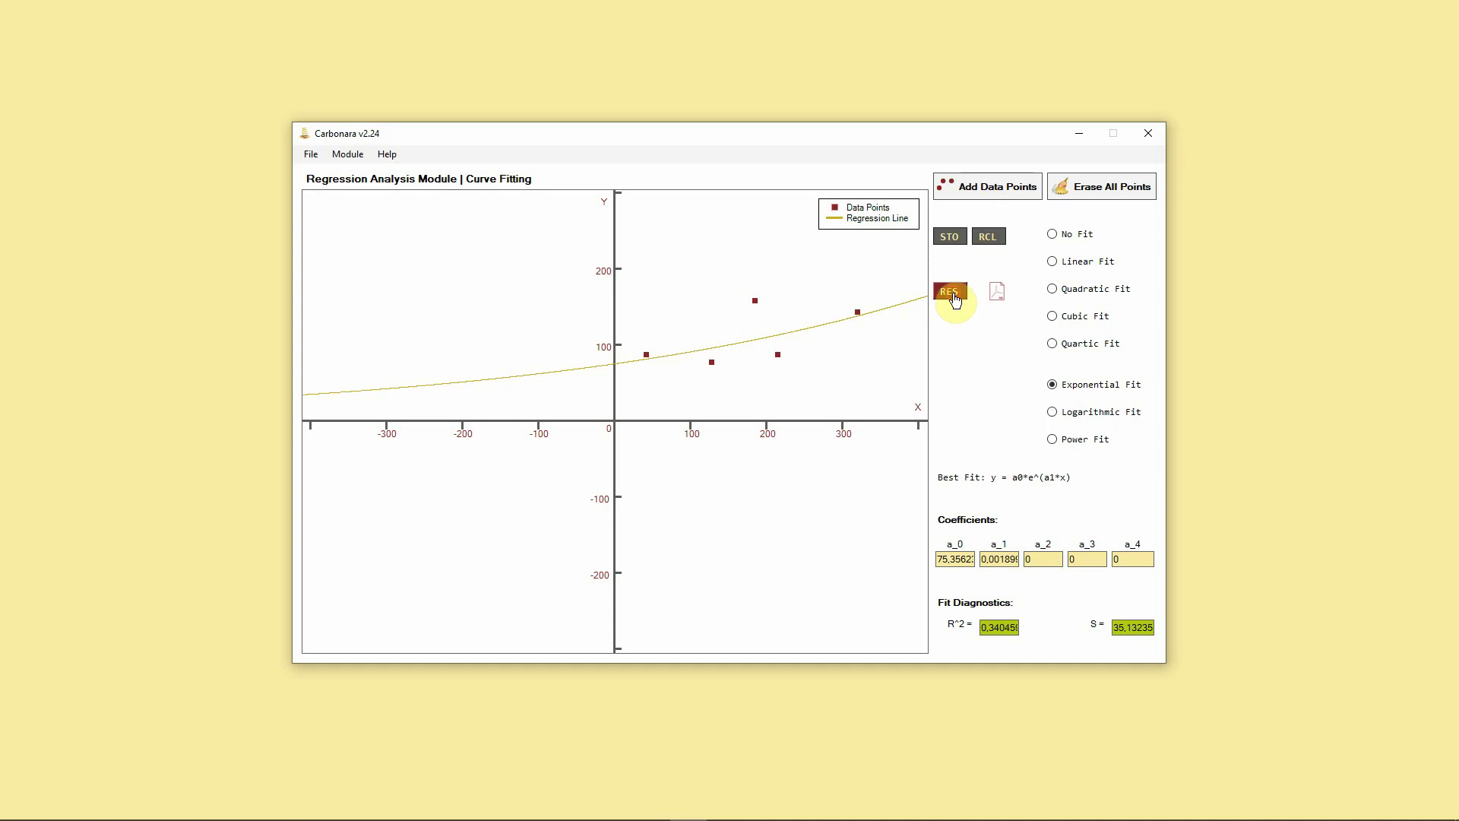
{"action": "left_click", "coordinate": [949, 291]}
Add two points, one near (310, 210), refit quadratically, then erase all points and fits
{"action": "left_click", "coordinate": [988, 187]}
{"action": "left_click", "coordinate": [681, 290]}
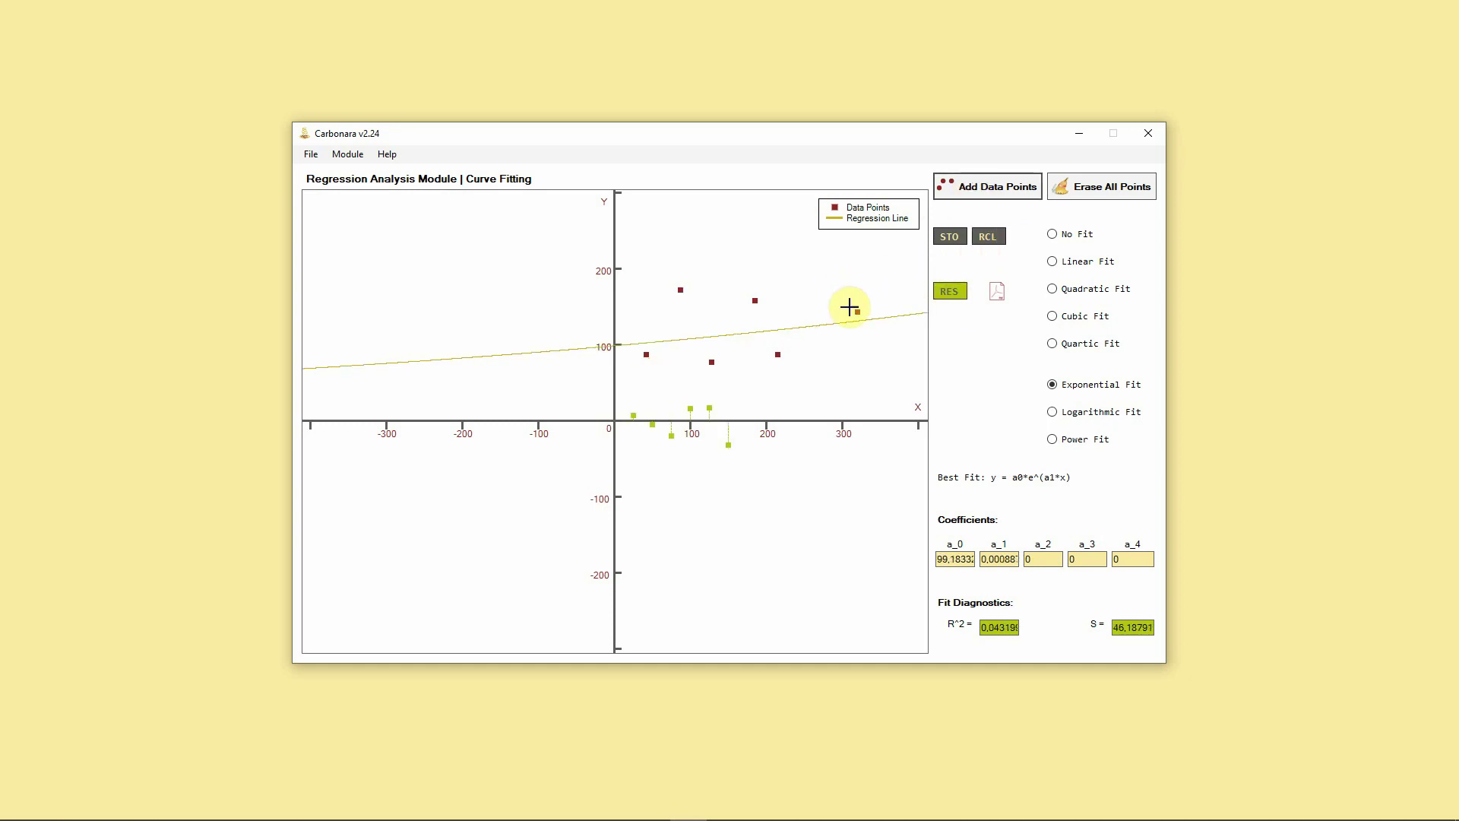
{"action": "left_click", "coordinate": [848, 258]}
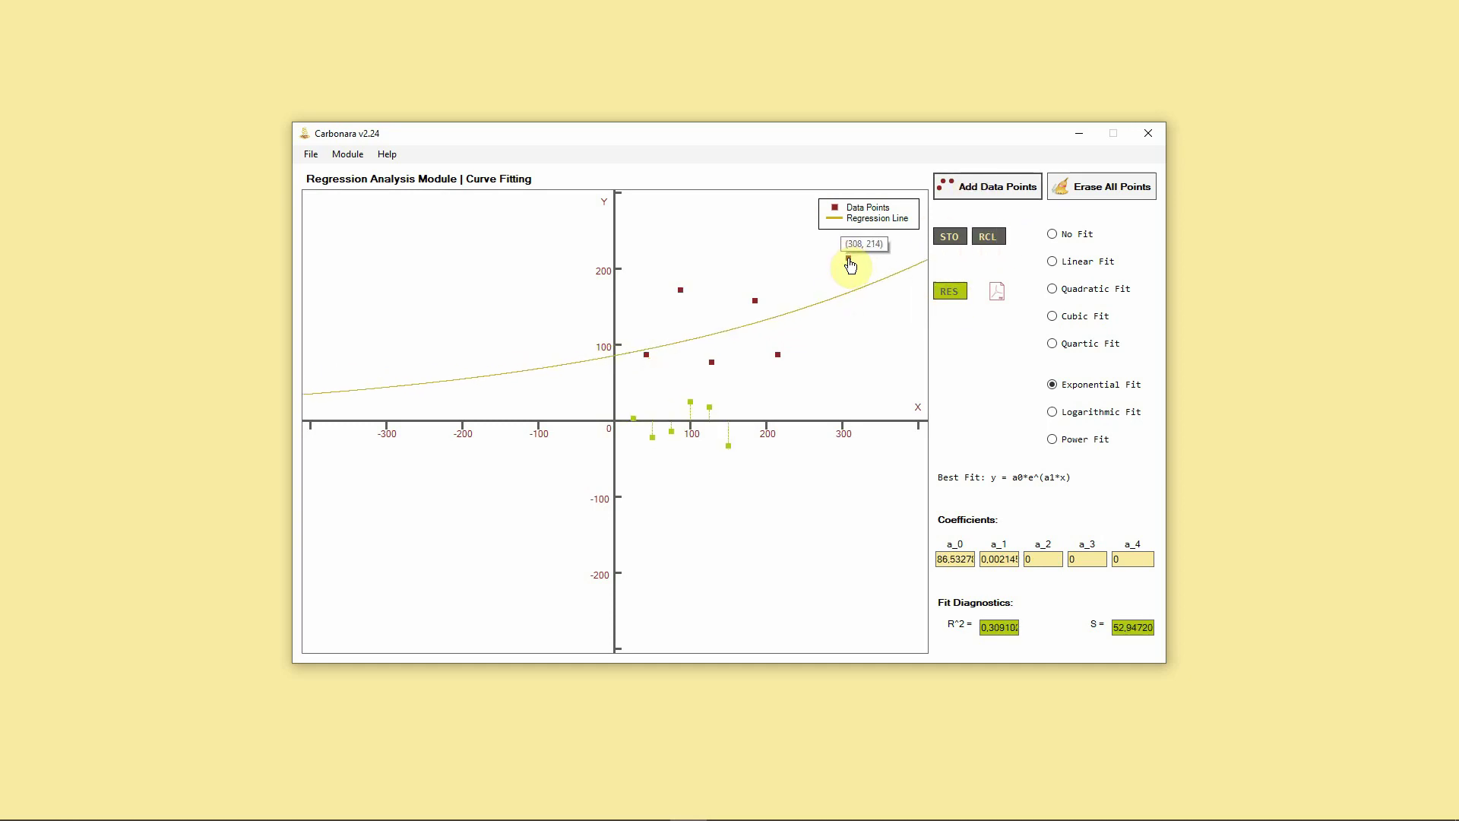
{"action": "left_click", "coordinate": [1052, 288]}
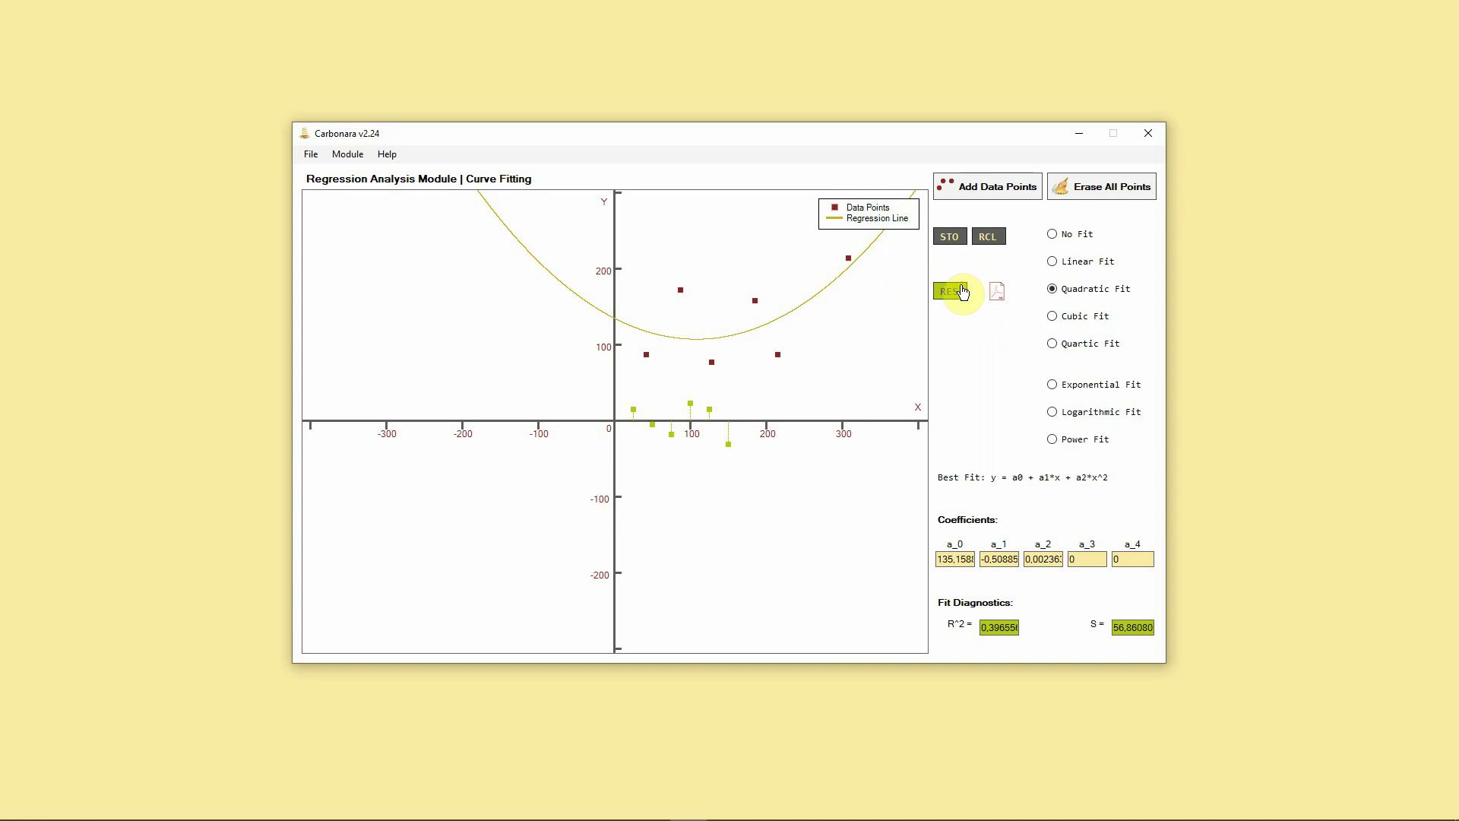
{"action": "left_click", "coordinate": [1086, 194]}
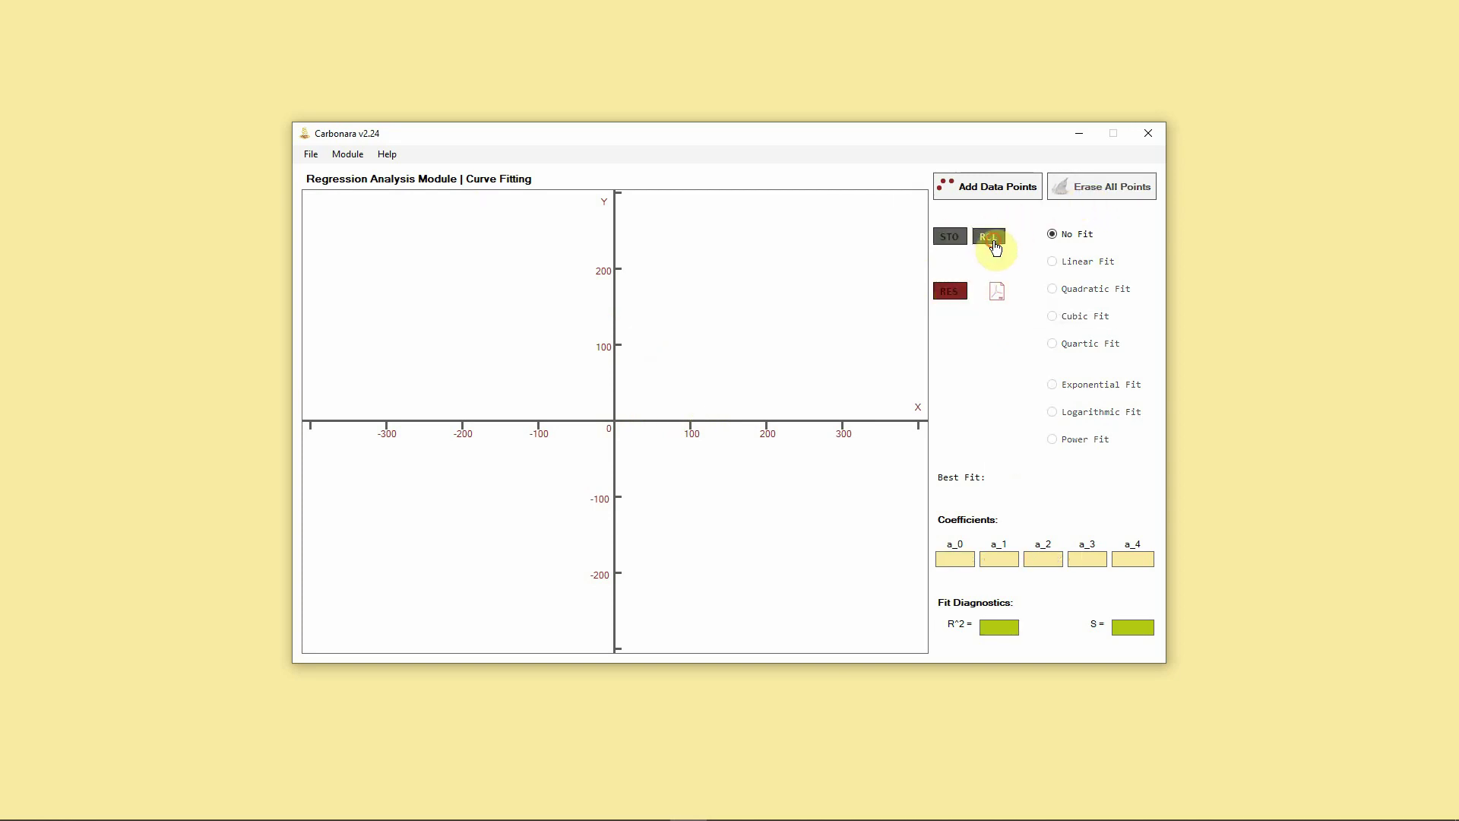
Recall the stored points, fit a quadratic curve, and drag one point below the x-axis near x 130
{"action": "left_click", "coordinate": [989, 237]}
{"action": "left_click", "coordinate": [1052, 289]}
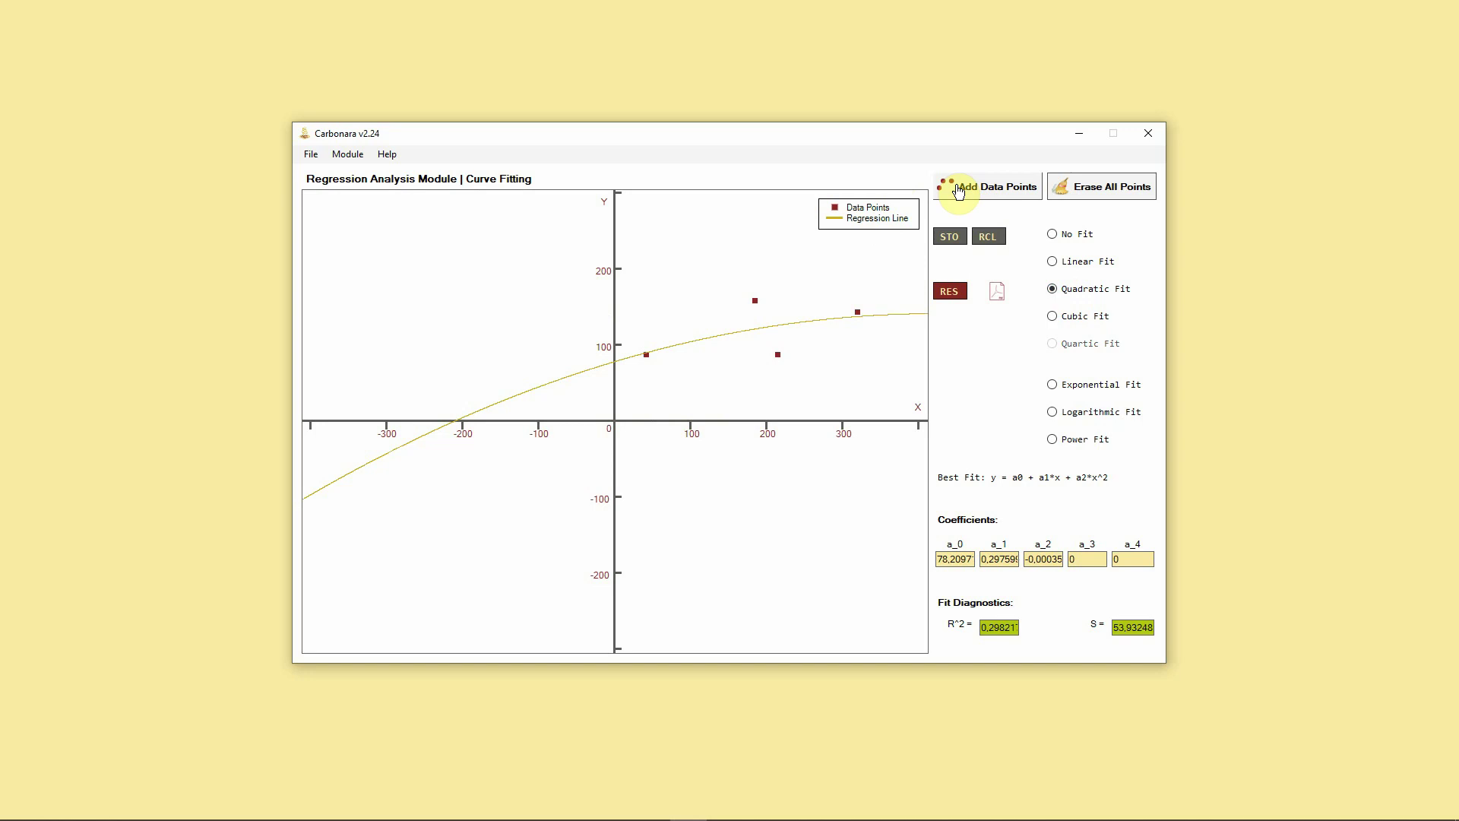
{"action": "left_click", "coordinate": [950, 189]}
{"action": "mouse_move", "coordinate": [876, 248]}
{"action": "left_mouse_down"}
{"action": "mouse_move", "coordinate": [719, 402]}
{"action": "mouse_move", "coordinate": [718, 432]}
{"action": "left_mouse_up"}
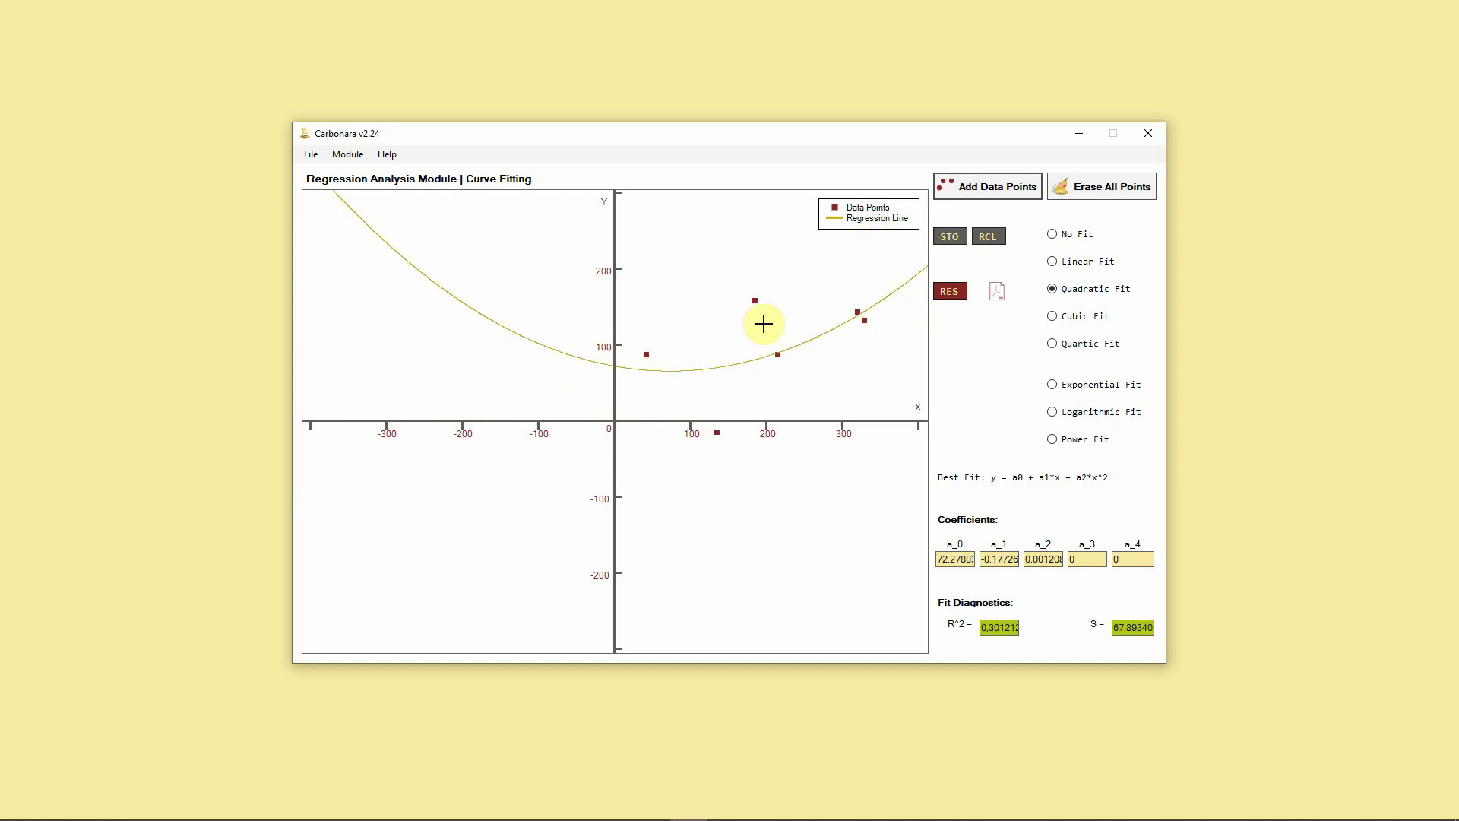
{"action": "left_click", "coordinate": [386, 154]}
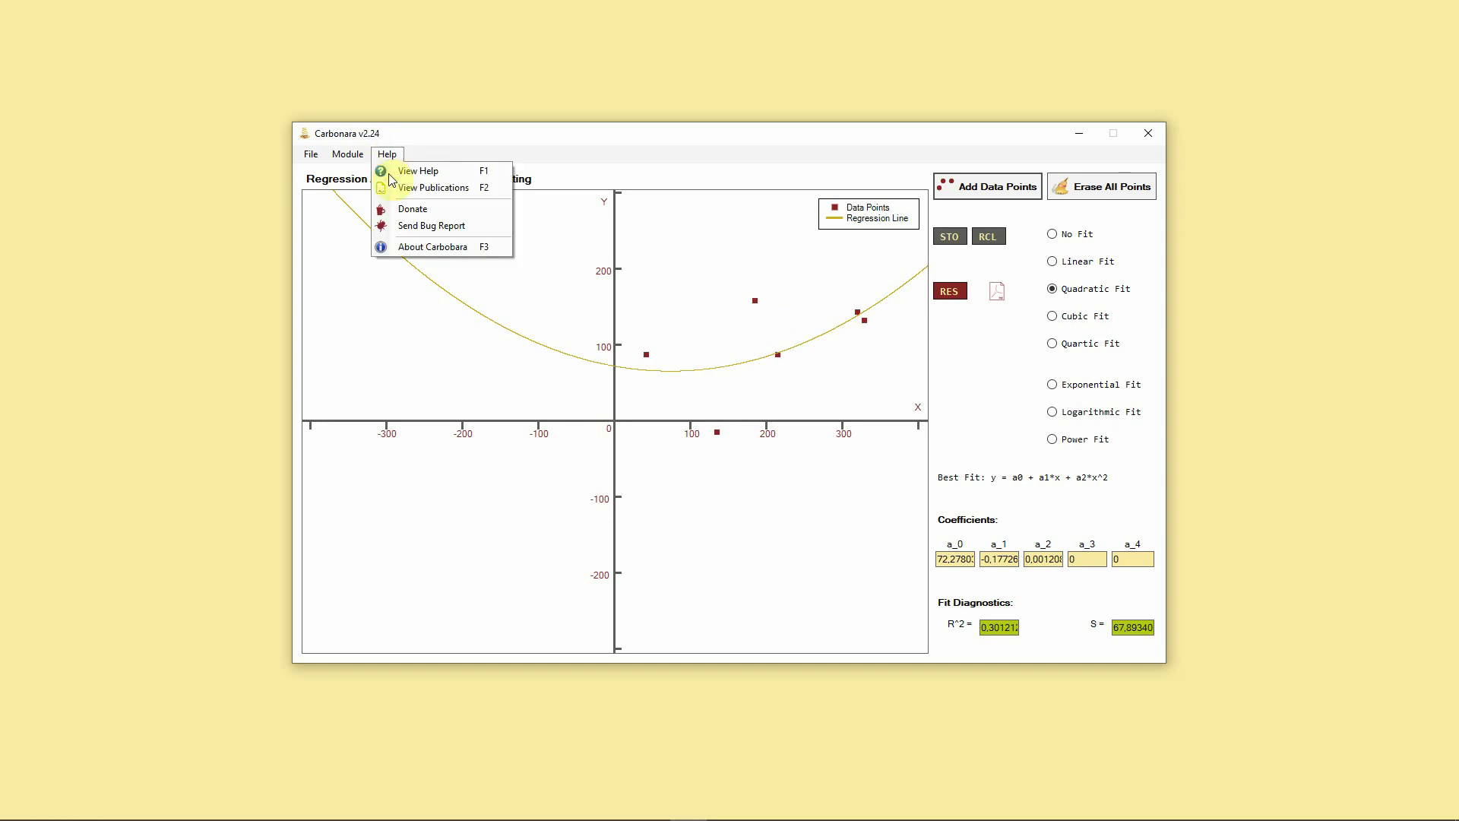
{"action": "left_click", "coordinate": [398, 247]}
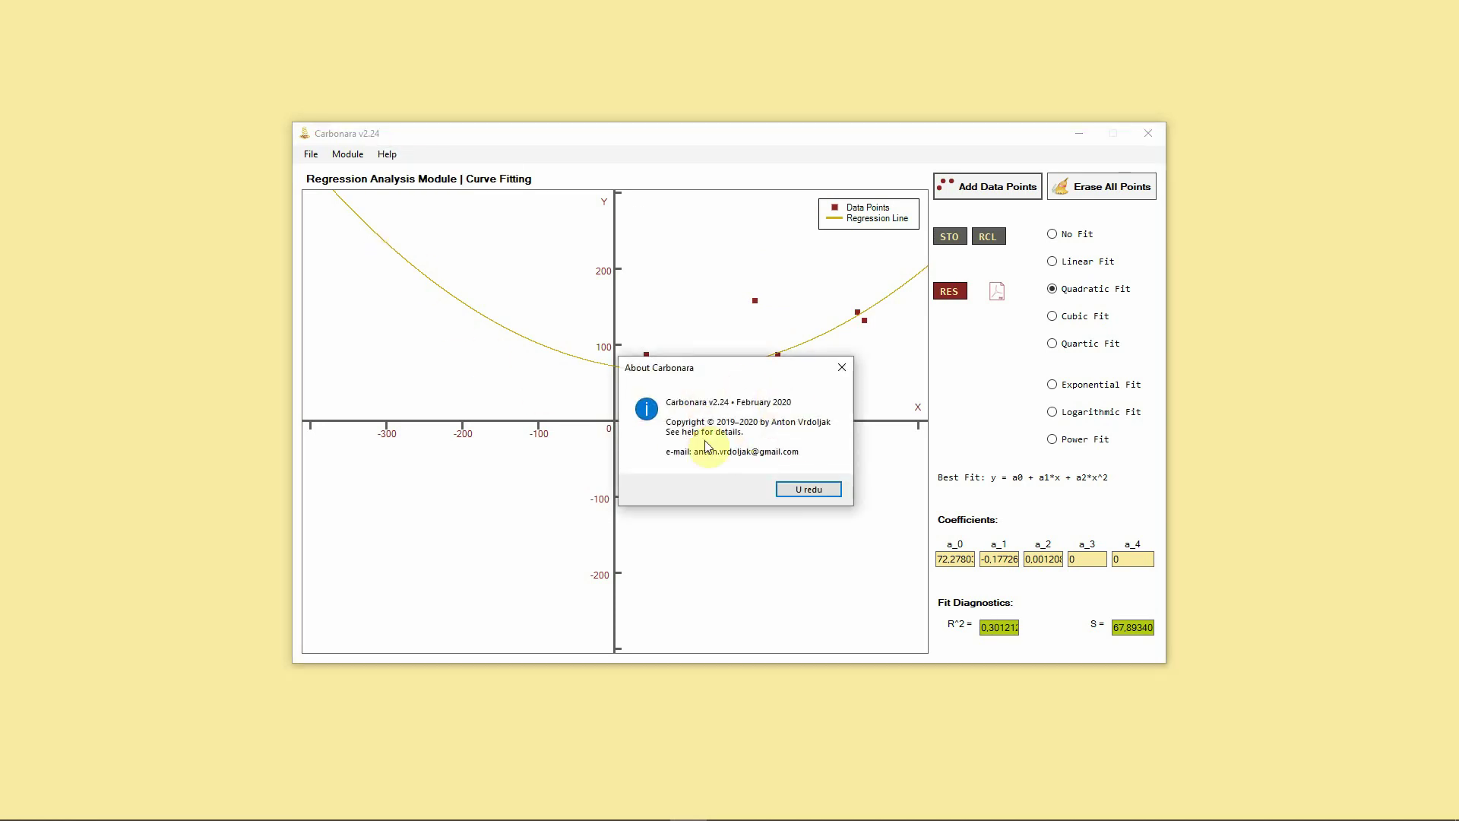
{"action": "left_click", "coordinate": [783, 492]}
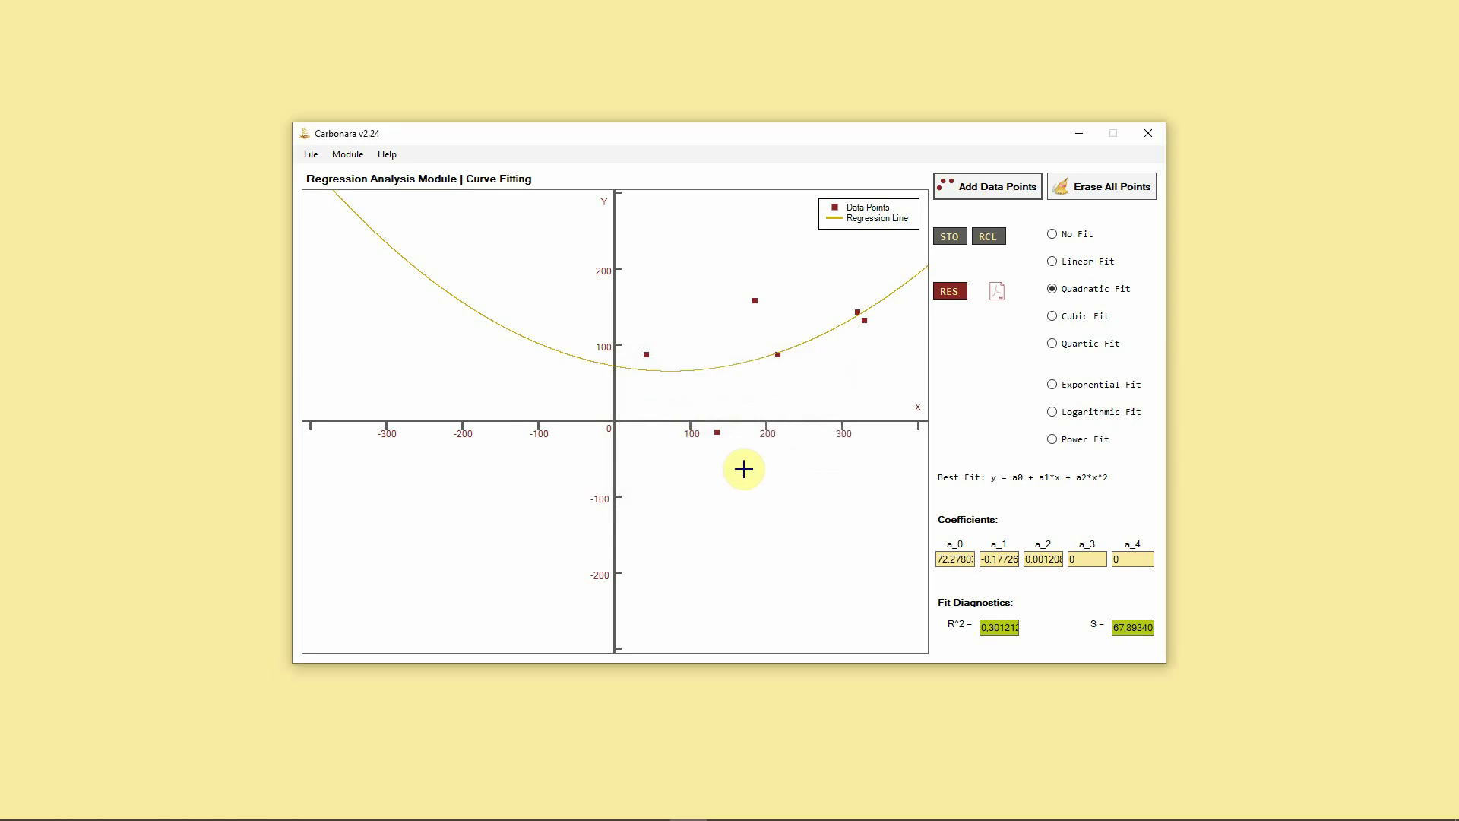
{"action": "left_click", "coordinate": [386, 155]}
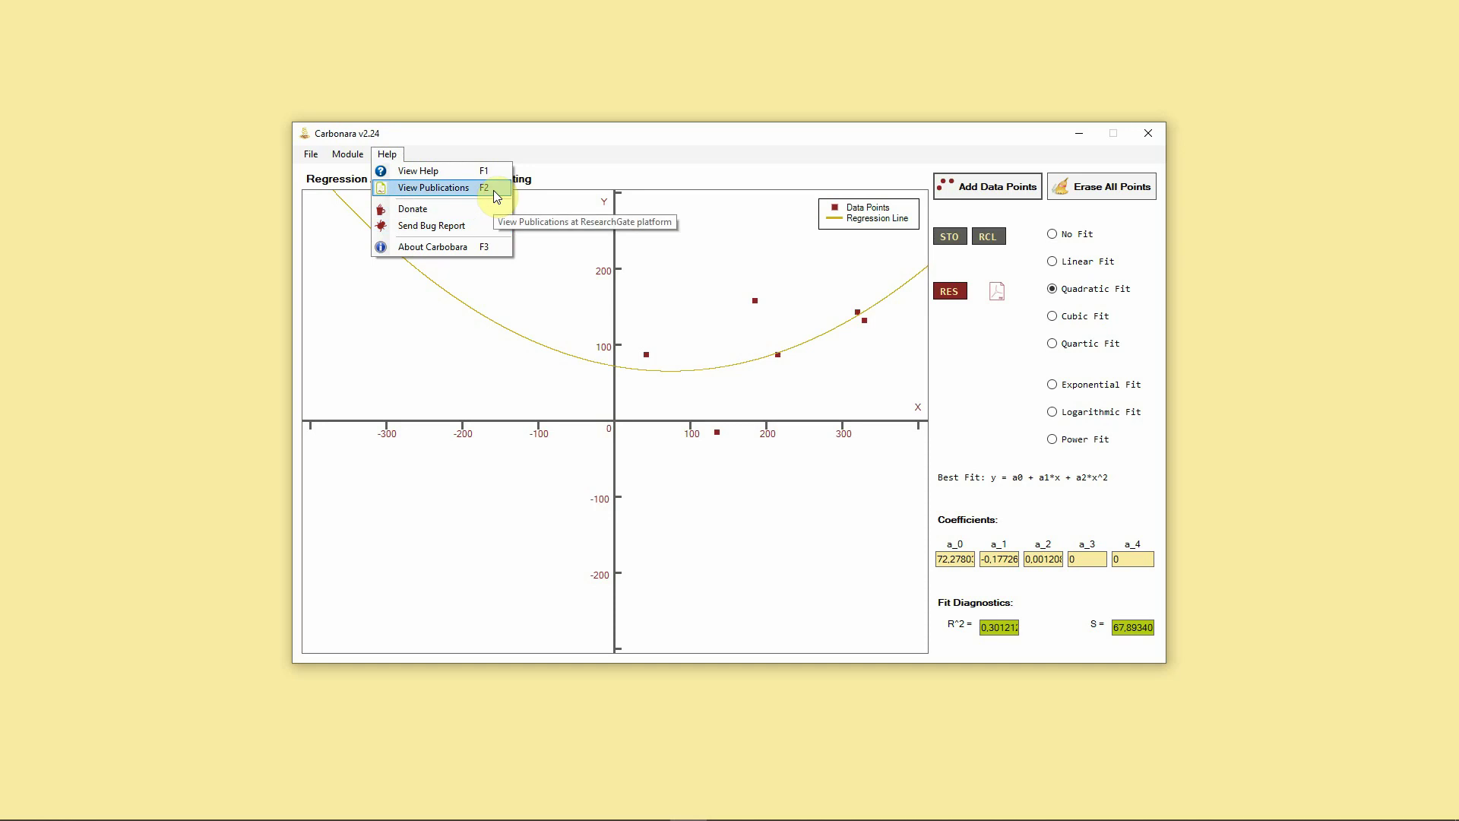
{"action": "left_click", "coordinate": [317, 156]}
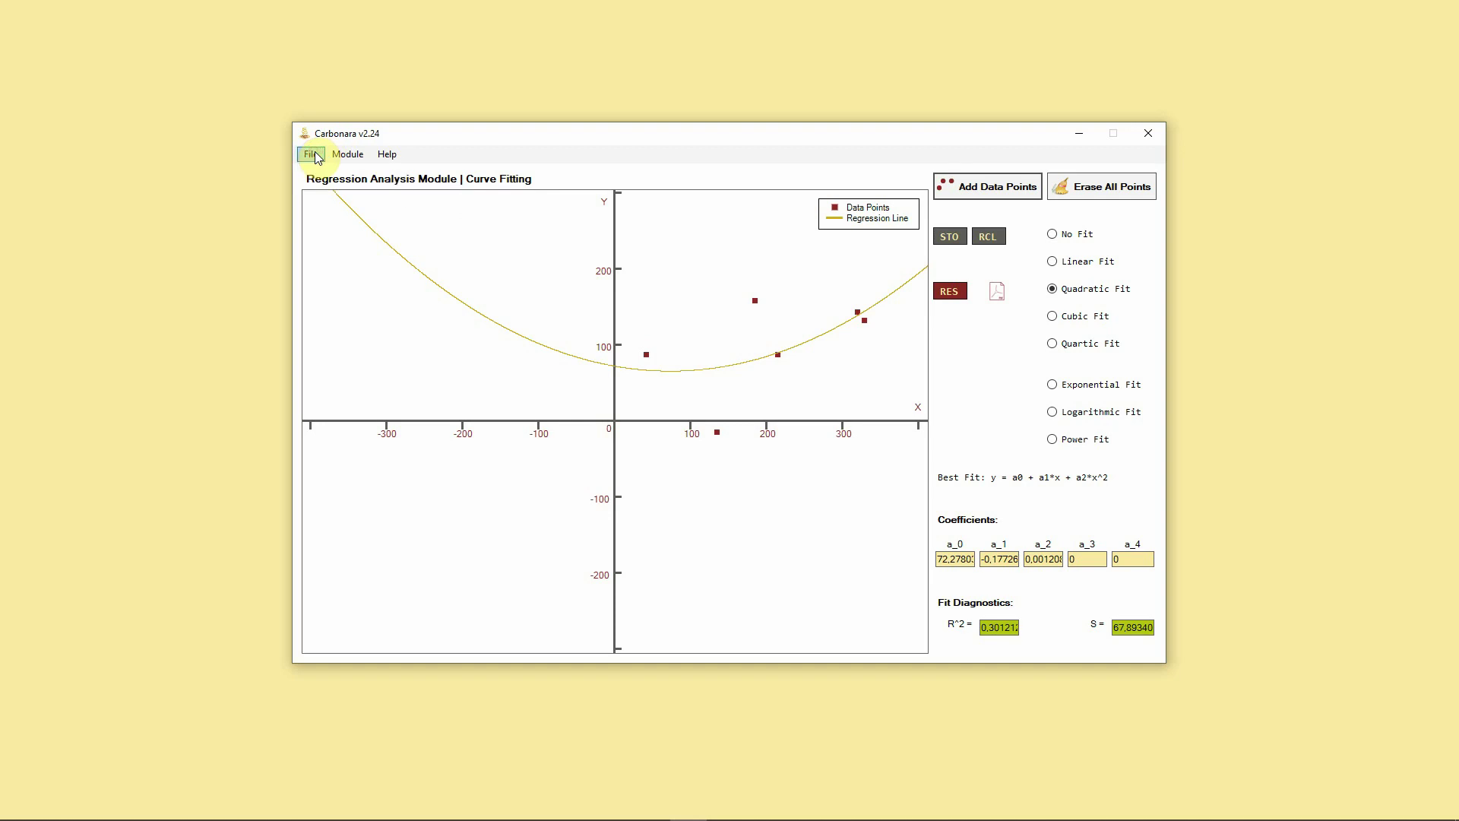